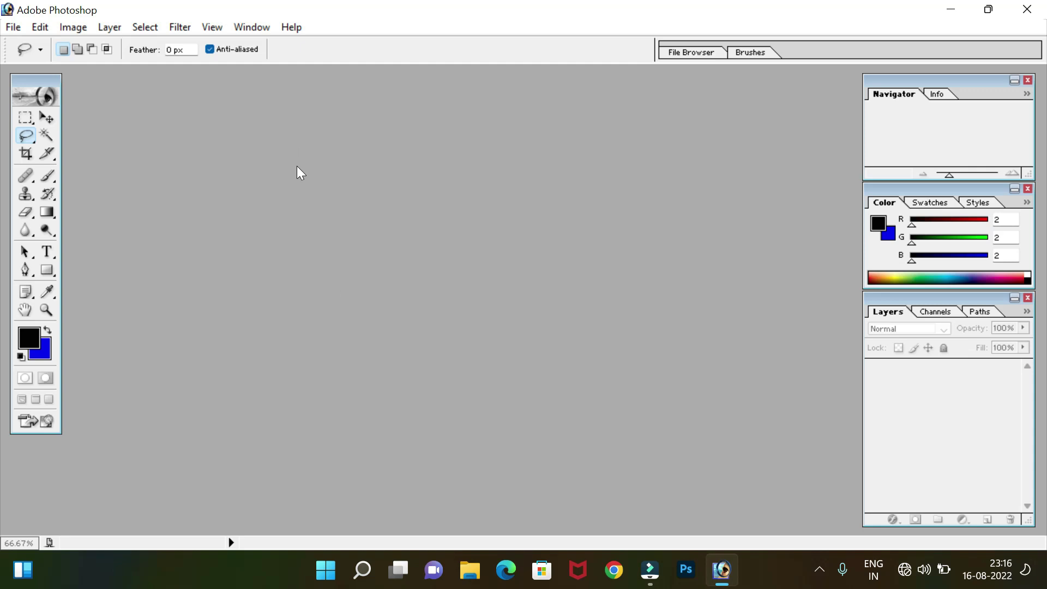
Open the green-screen WhatsApp Image portrait from the Desktop.
{"action": "left_click", "coordinate": [12, 28]}
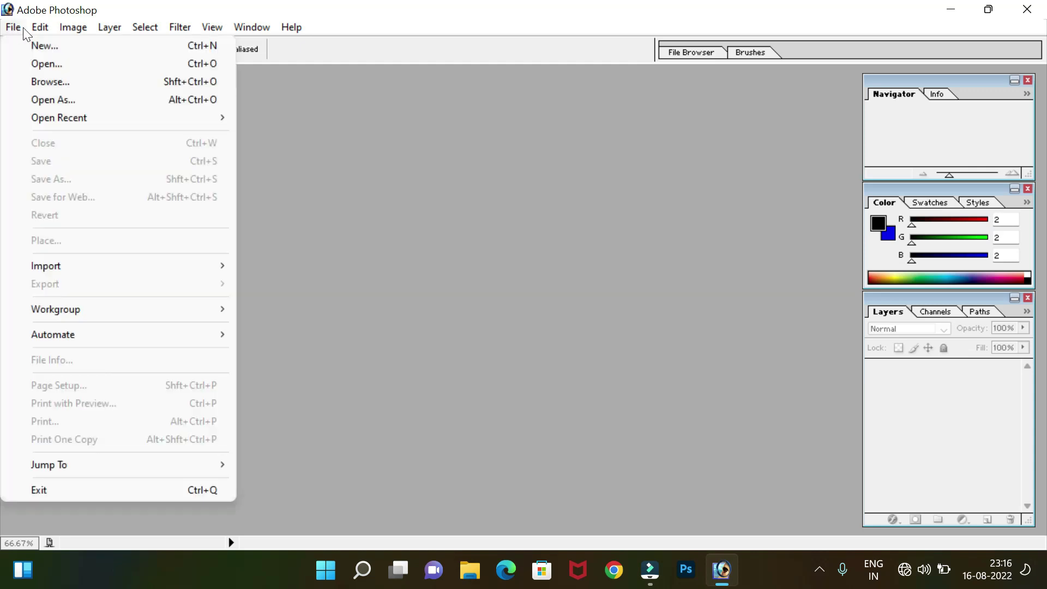
{"action": "left_click", "coordinate": [33, 64]}
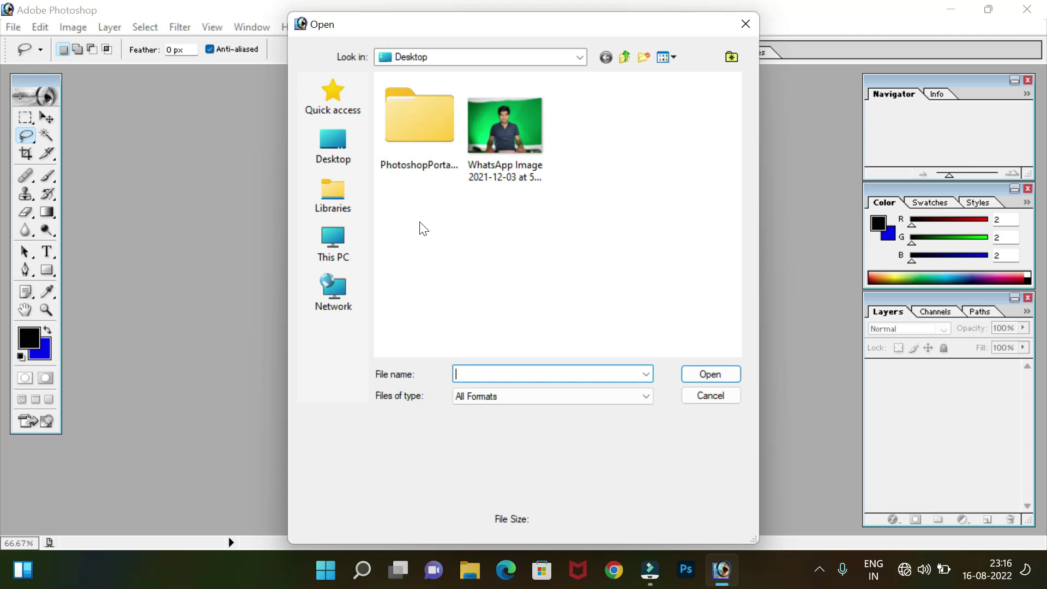
{"action": "left_click", "coordinate": [512, 137]}
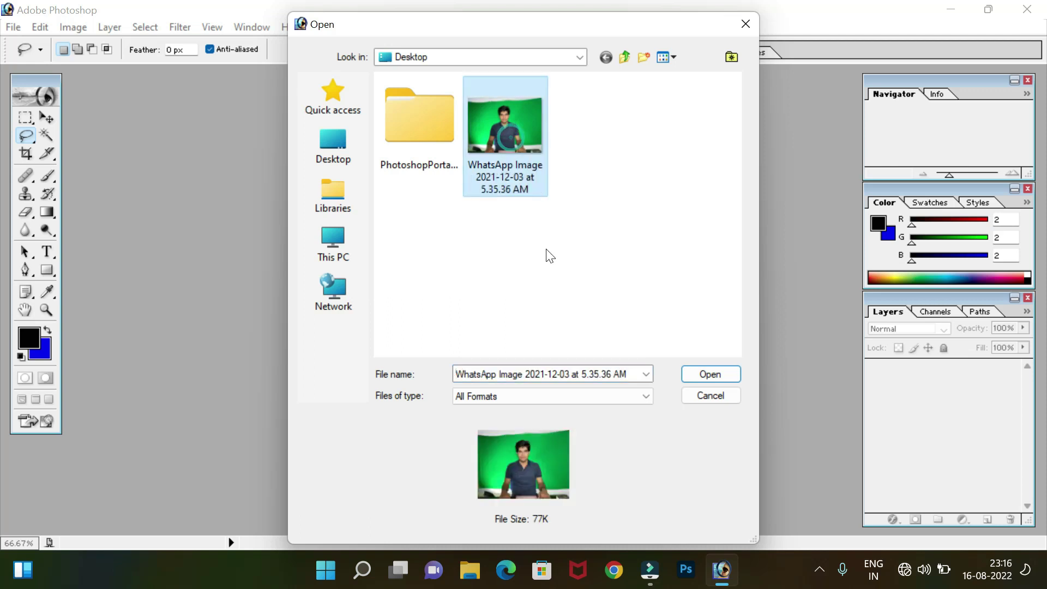
{"action": "left_click", "coordinate": [691, 373]}
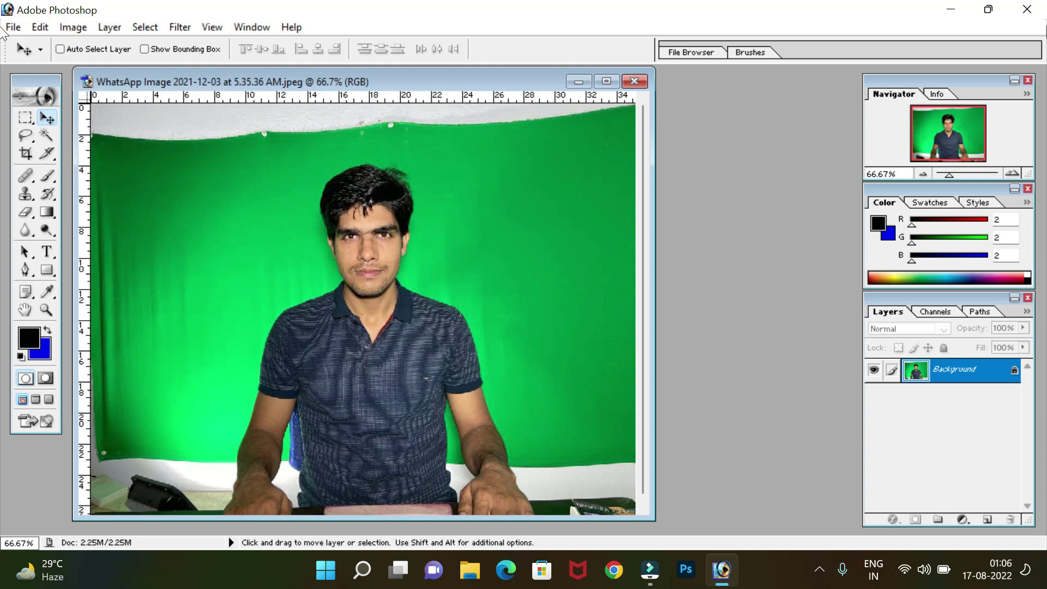
Crop the photo to a centred 3.5 × 4.5 cm, 300 ppi head-and-shoulders frame.
{"action": "left_click_drag", "start_coordinate": [408, 78], "coordinate": [502, 86]}
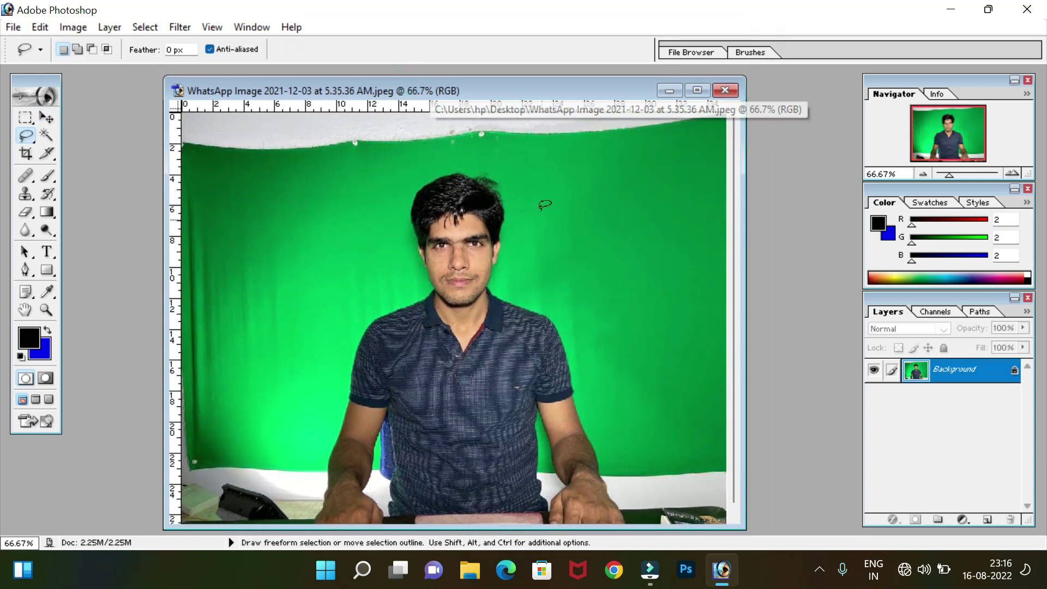
{"action": "left_click", "coordinate": [30, 155]}
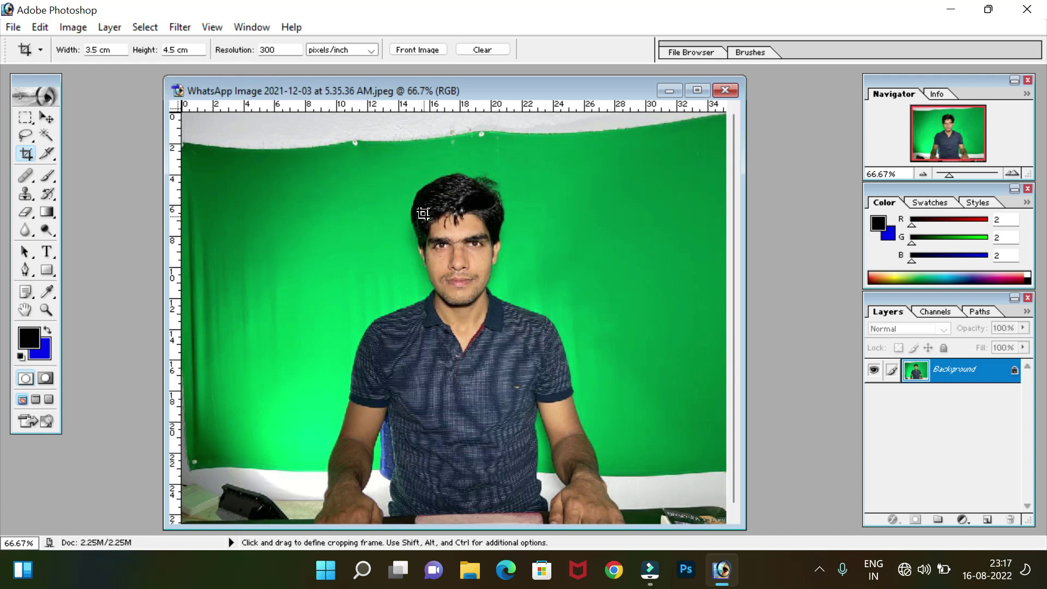
{"action": "left_click_drag", "start_coordinate": [371, 180], "coordinate": [536, 395]}
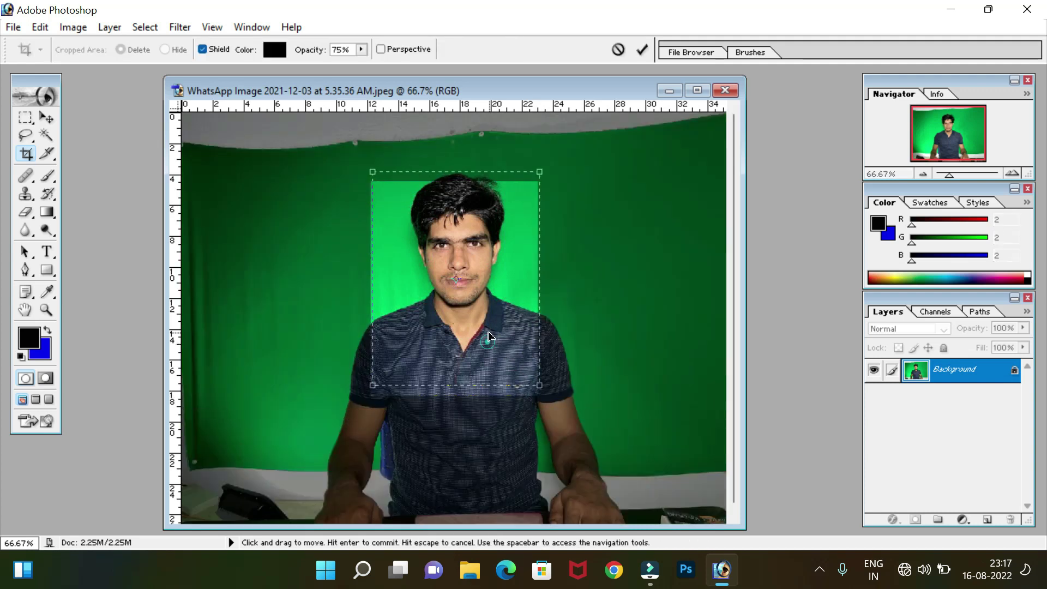
{"action": "left_click_drag", "start_coordinate": [486, 347], "coordinate": [497, 328]}
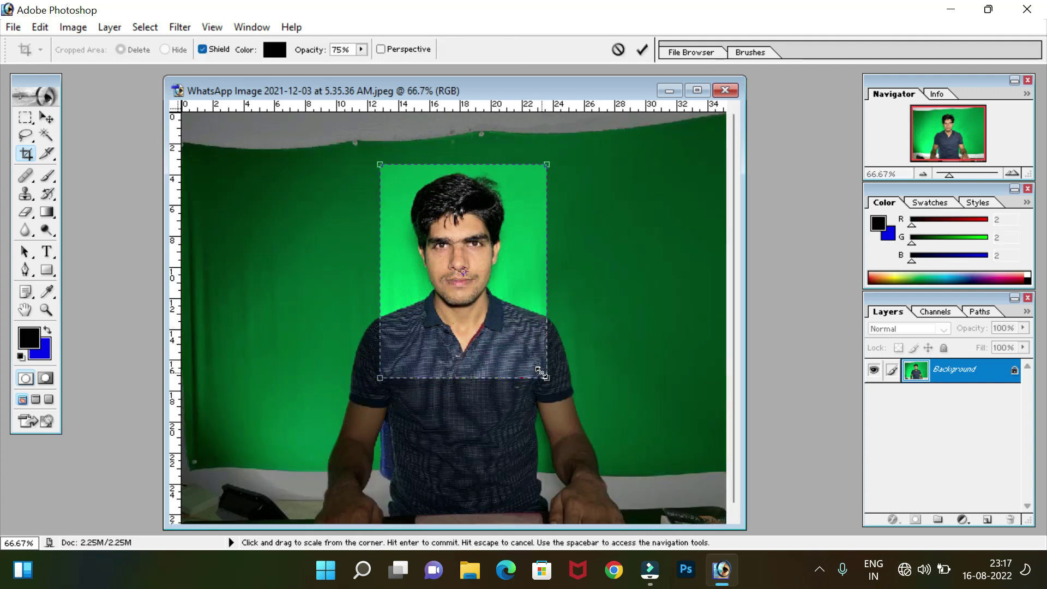
{"action": "left_click_drag", "start_coordinate": [543, 376], "coordinate": [547, 382]}
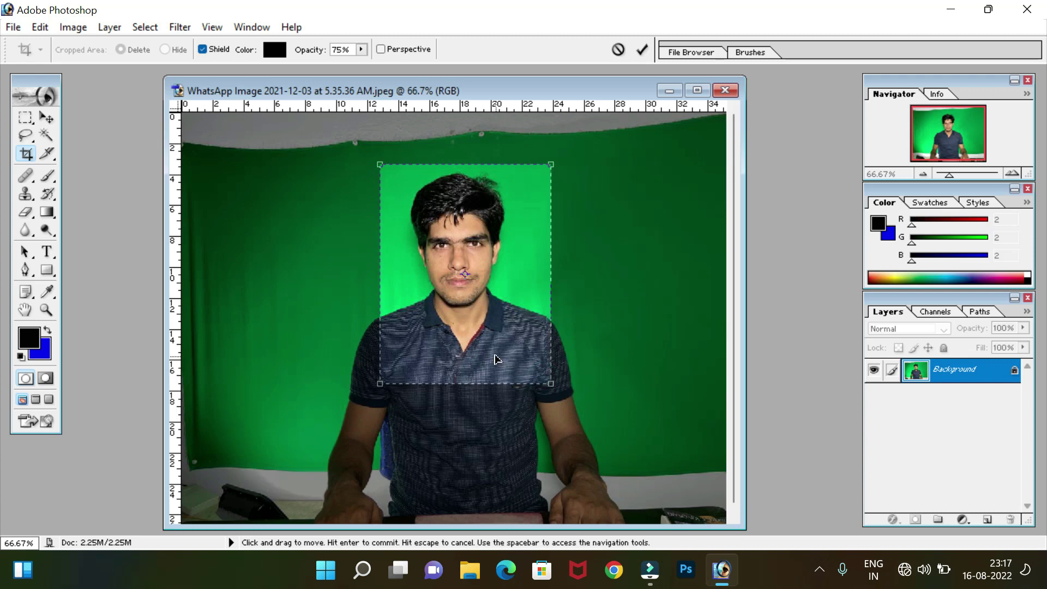
{"action": "left_click_drag", "start_coordinate": [493, 357], "coordinate": [492, 358]}
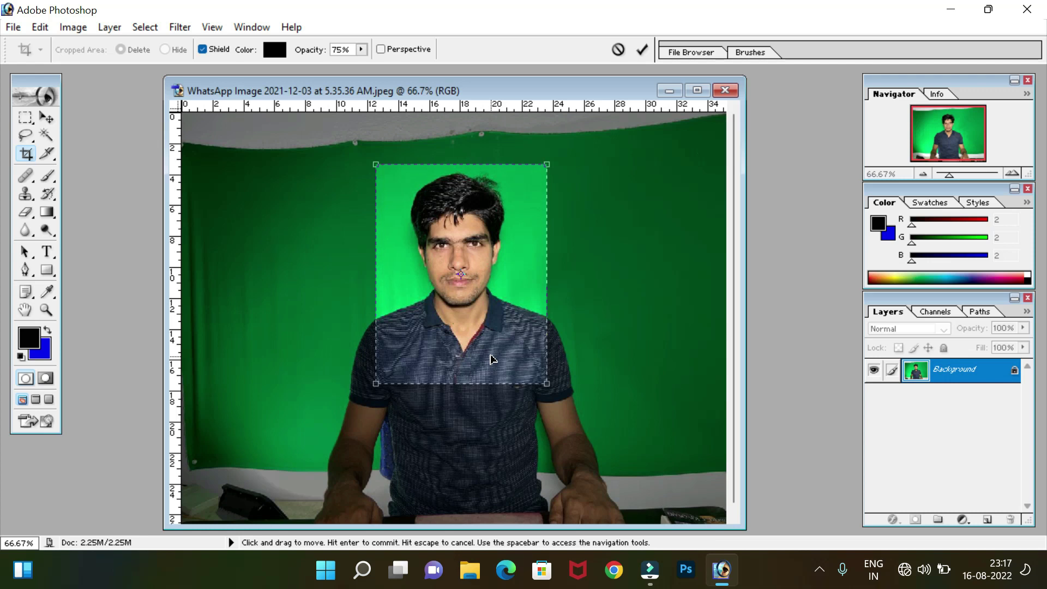
{"action": "key", "text": "Return"}
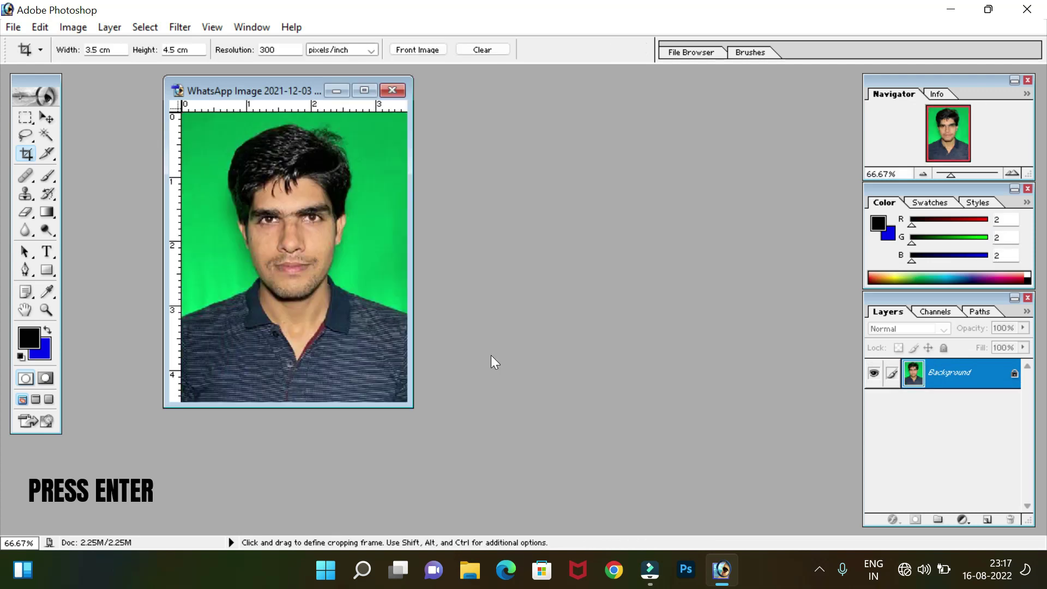
{"action": "left_click_drag", "start_coordinate": [412, 407], "coordinate": [437, 436]}
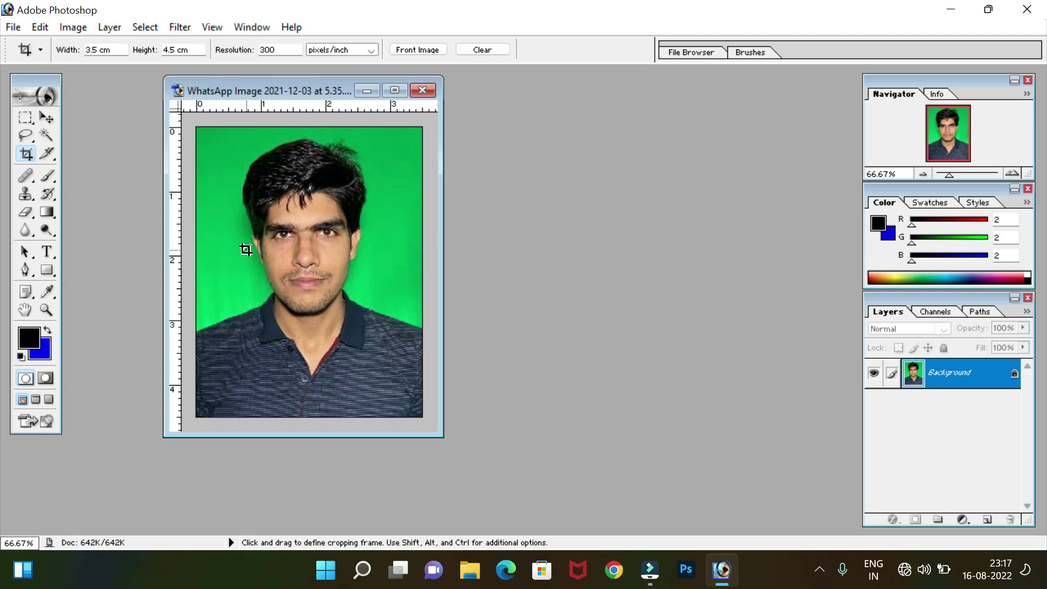
Select the green background areas with the Magic Wand, including the patch by the right shoulder.
{"action": "left_click", "coordinate": [48, 136]}
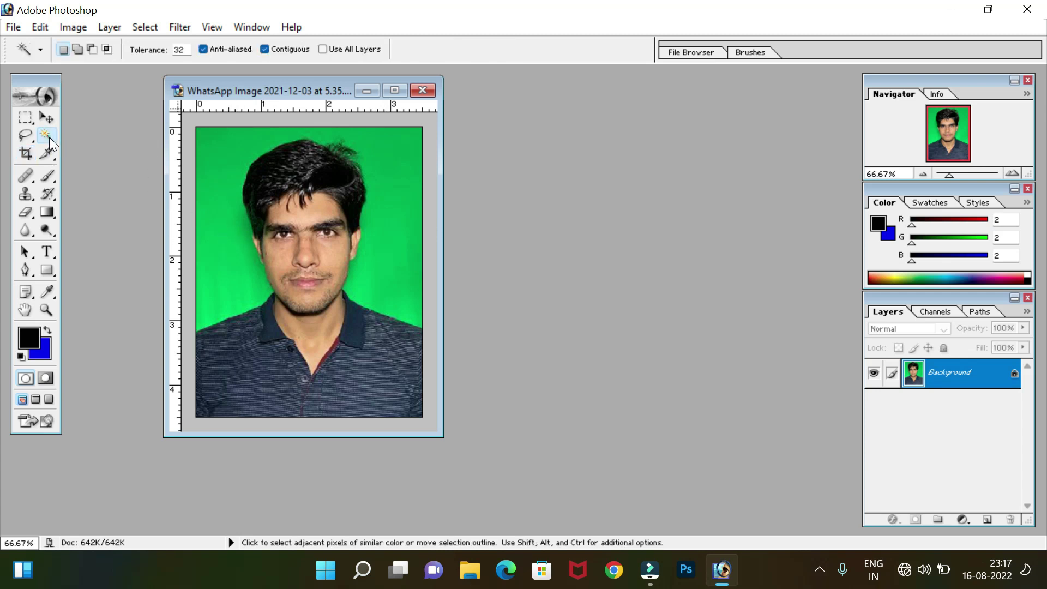
{"action": "key", "text": "shift"}
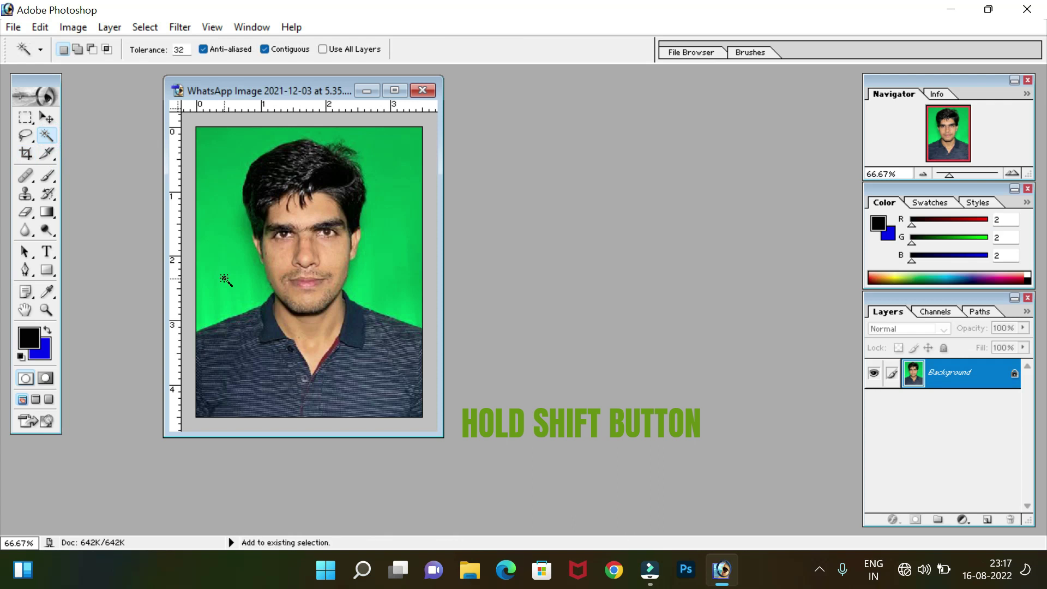
{"action": "left_click", "coordinate": [225, 279], "text": "shift"}
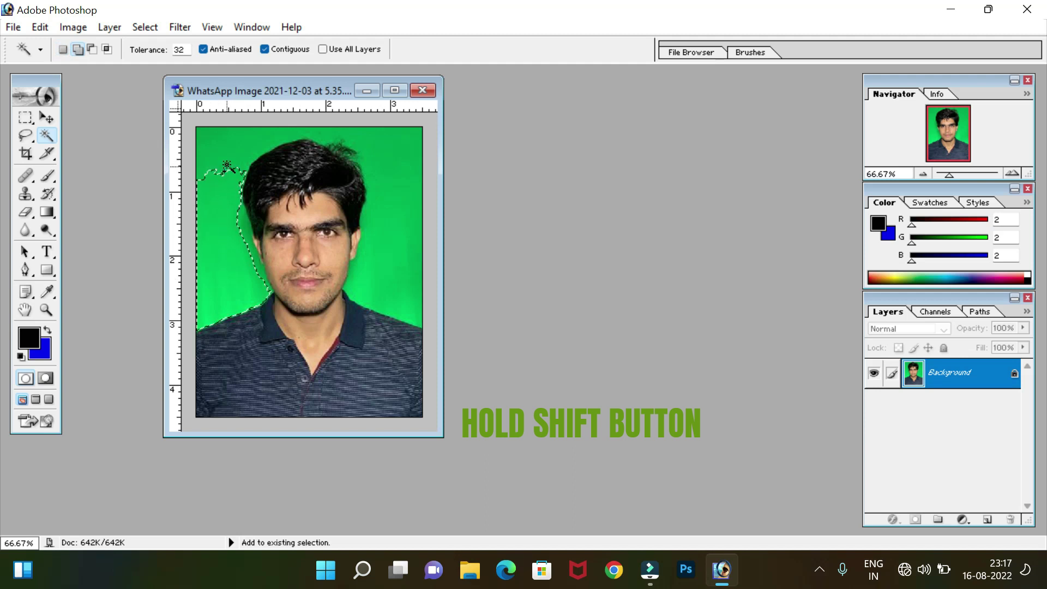
{"action": "left_click", "coordinate": [225, 154], "text": "shift"}
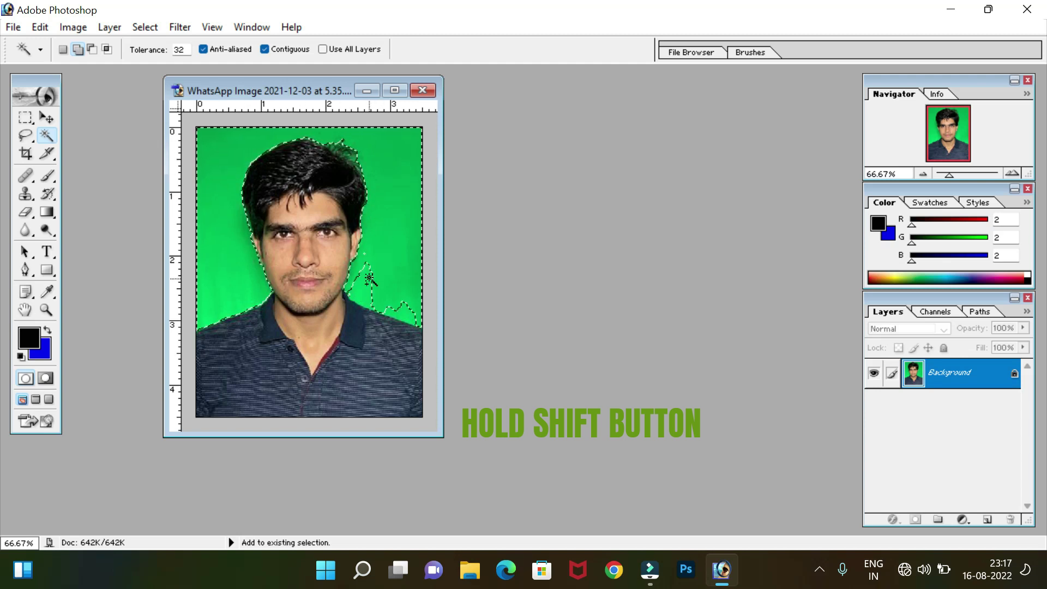
{"action": "left_click", "coordinate": [413, 311], "text": "shift"}
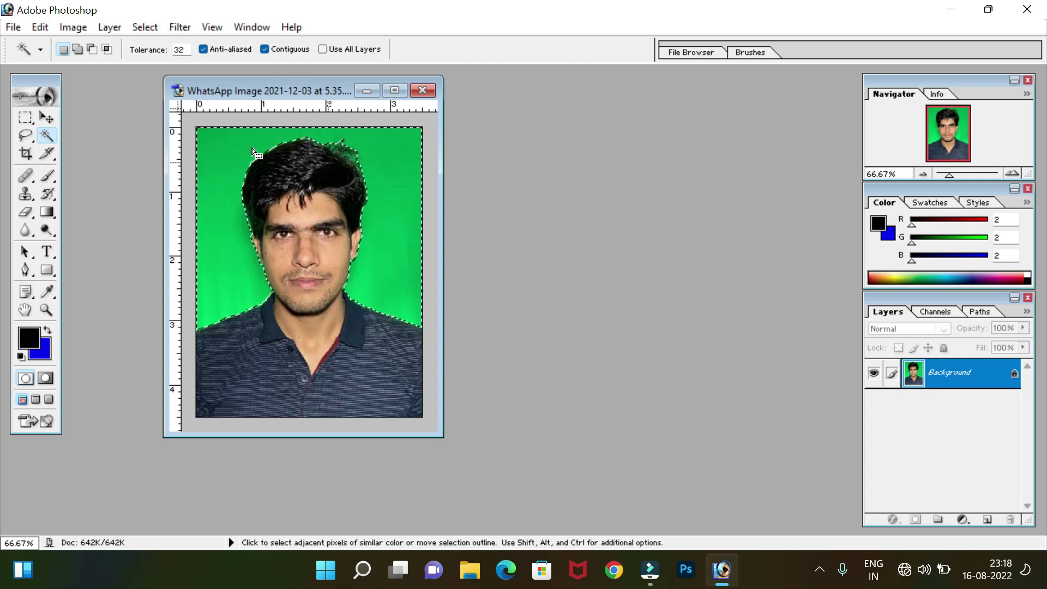
Add the stray hair area at the top right to the selection with the Lasso.
{"action": "left_click", "coordinate": [31, 142]}
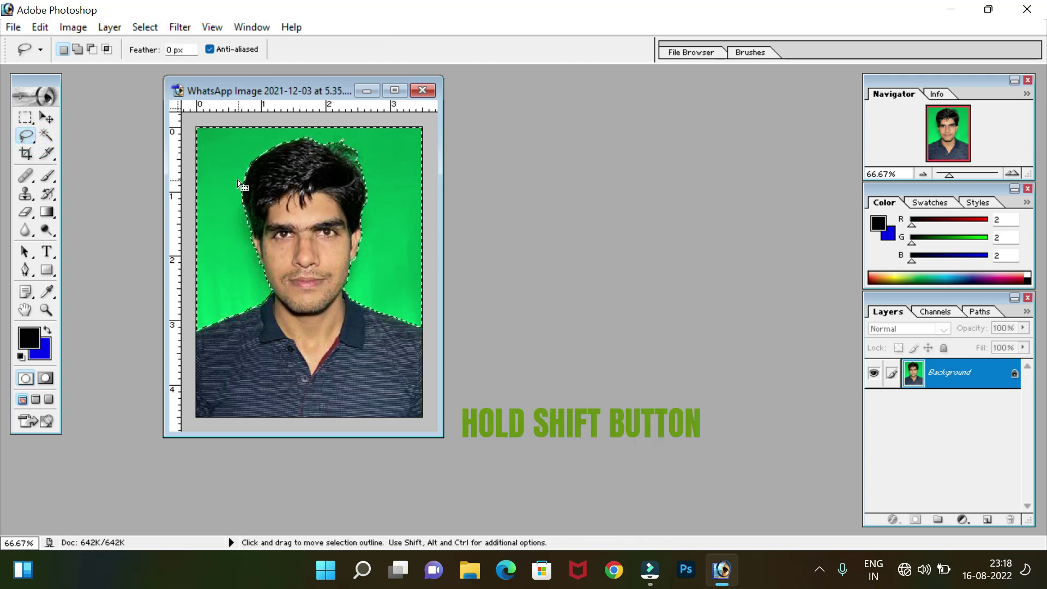
{"action": "key", "text": "shift"}
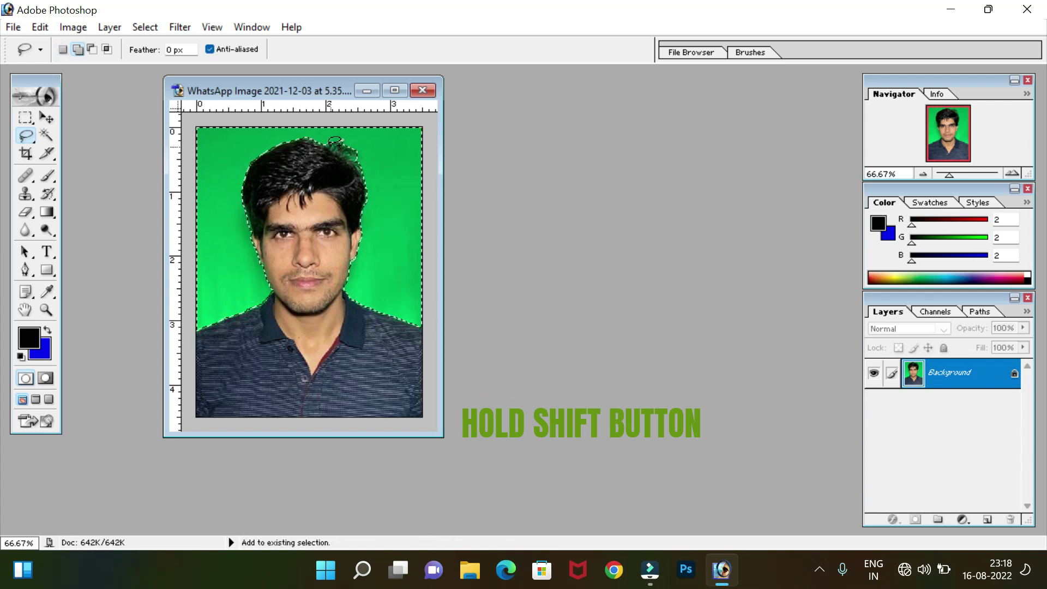
{"action": "mouse_move", "coordinate": [331, 143]}
{"action": "left_mouse_down"}
{"action": "mouse_move", "coordinate": [366, 161]}
{"action": "mouse_move", "coordinate": [335, 133]}
{"action": "left_mouse_up"}
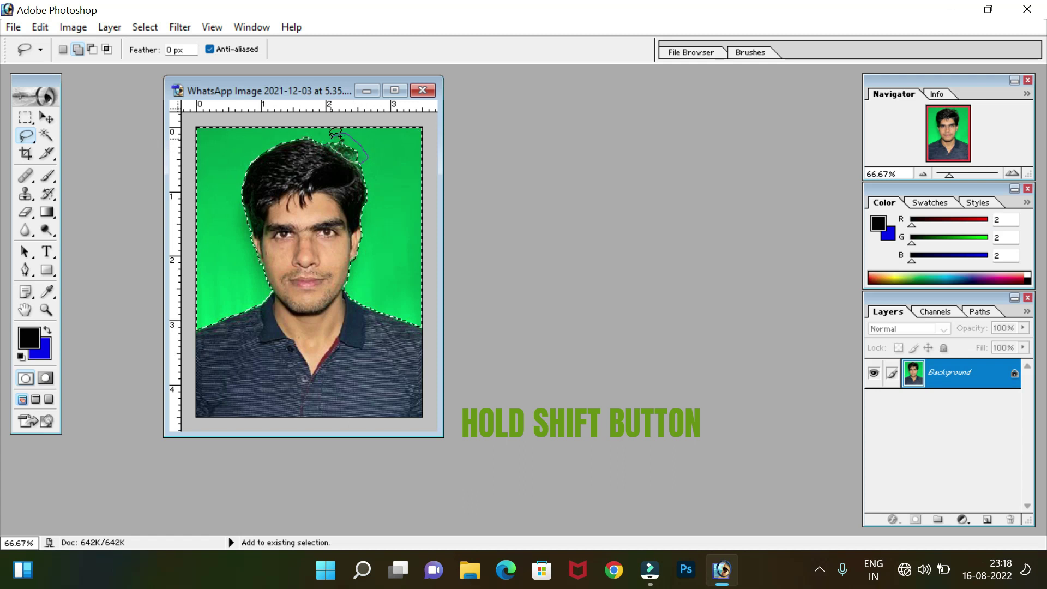
{"action": "left_click_drag", "start_coordinate": [339, 130], "coordinate": [337, 140]}
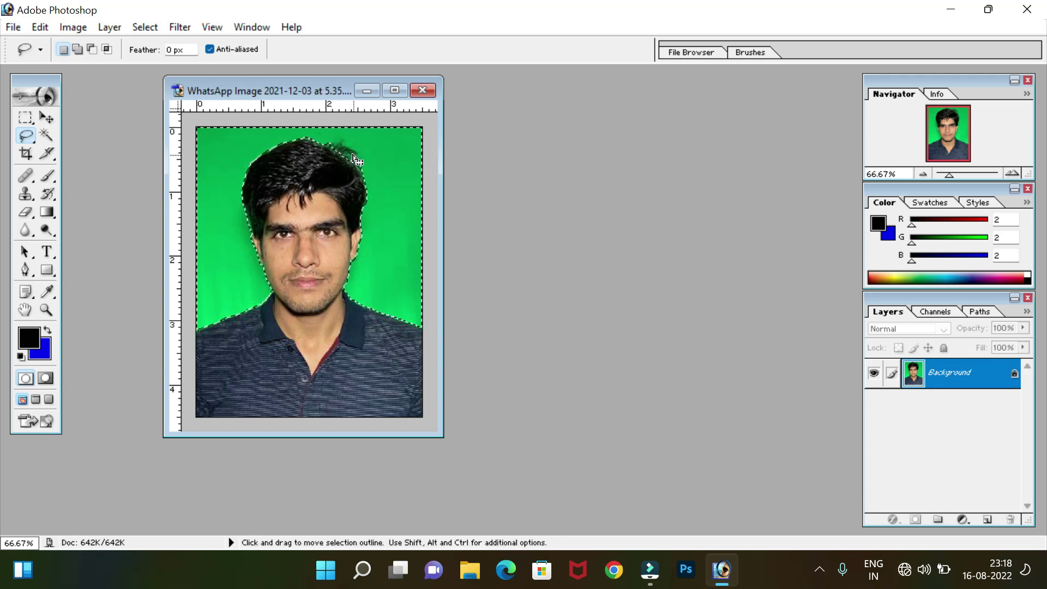
Set the background colour to pure blue, fill the selected background with it, then deselect.
{"action": "left_click", "coordinate": [49, 354]}
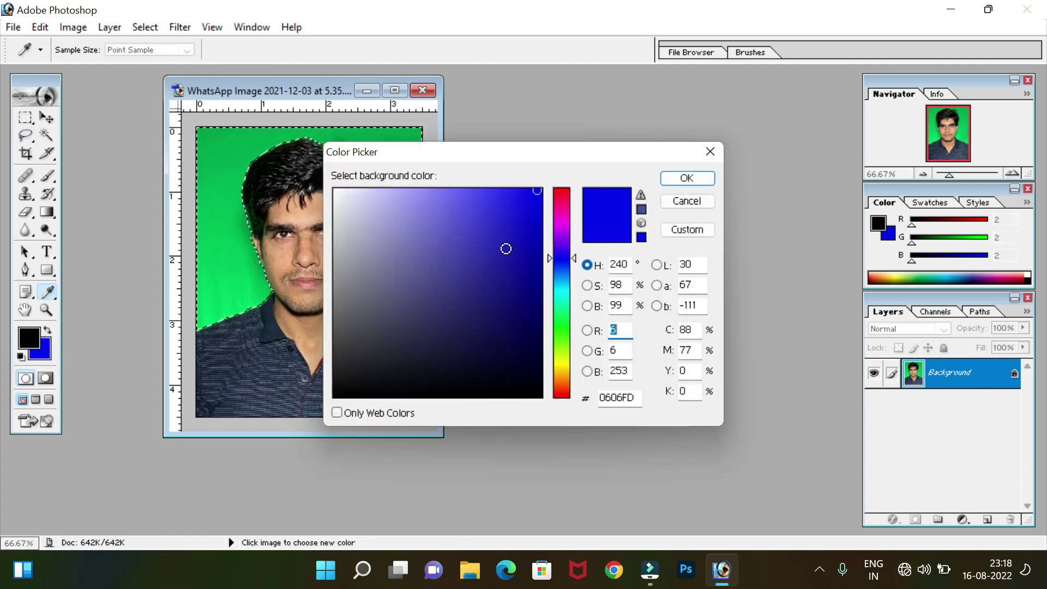
{"action": "left_click", "coordinate": [539, 190]}
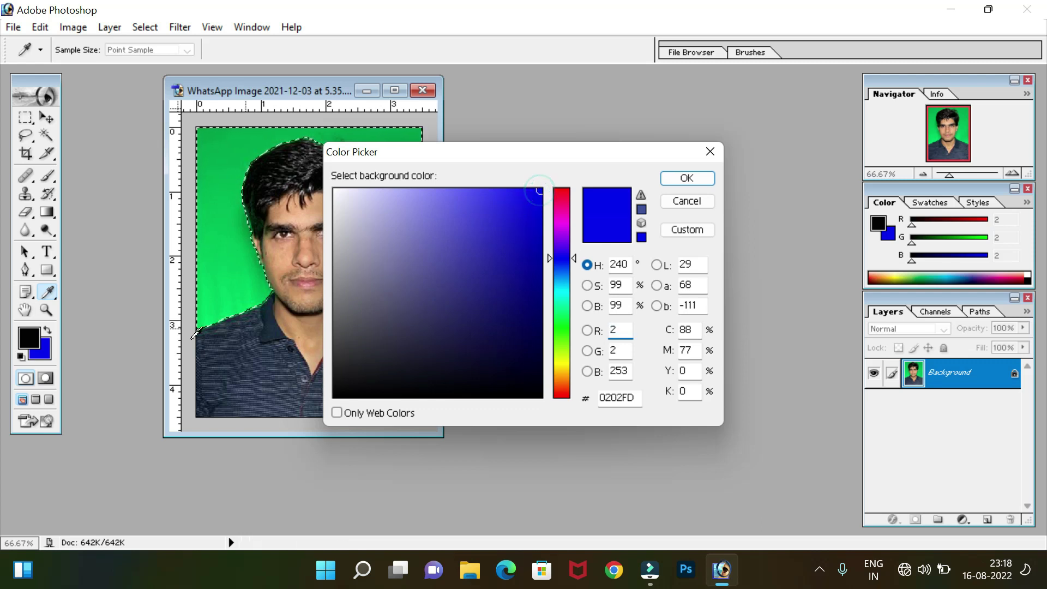
{"action": "left_click", "coordinate": [679, 177]}
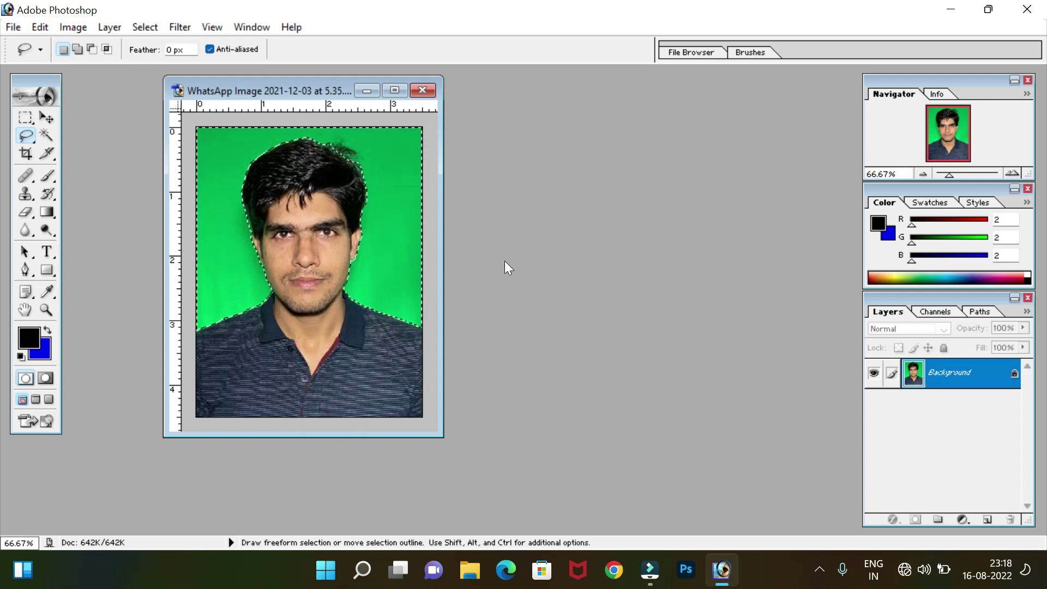
{"action": "key", "text": "ctrl+Delete"}
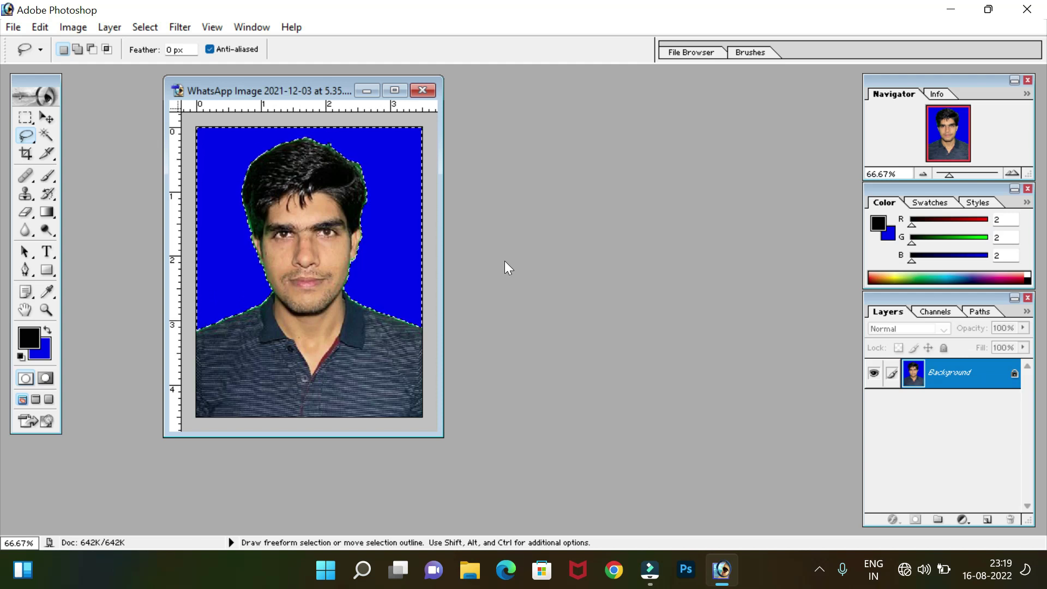
{"action": "key", "text": "ctrl+d"}
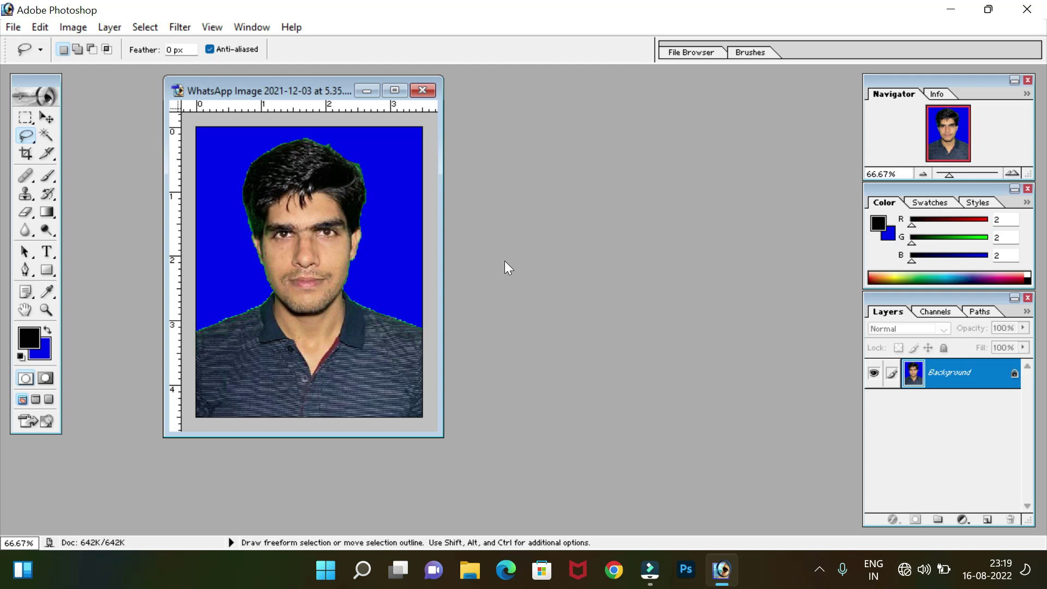
Stroke a thin black border around the whole photo, then start a new document.
{"action": "key", "text": "ctrl+a"}
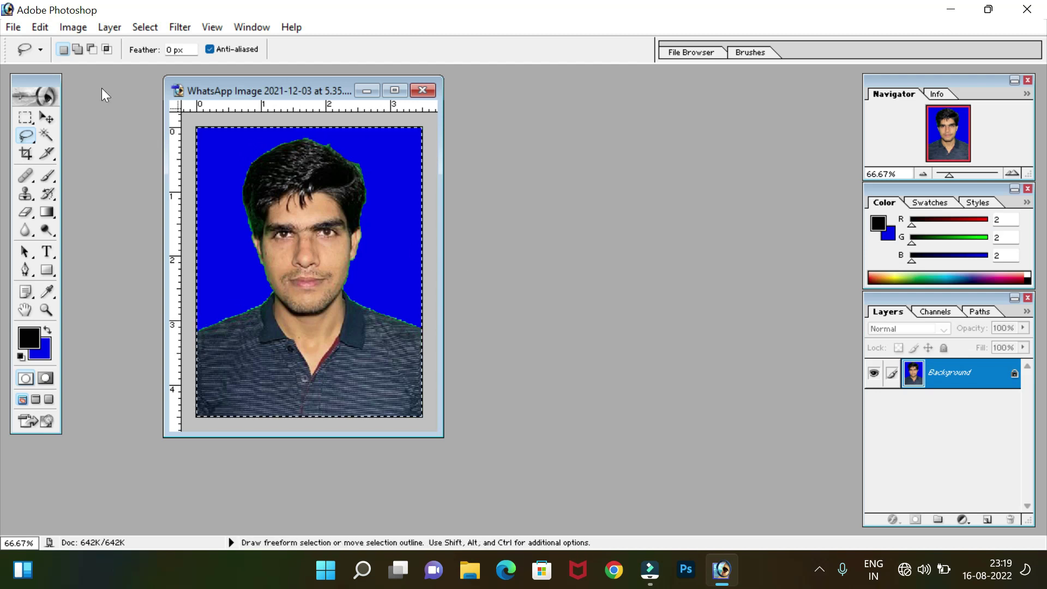
{"action": "left_click", "coordinate": [41, 26]}
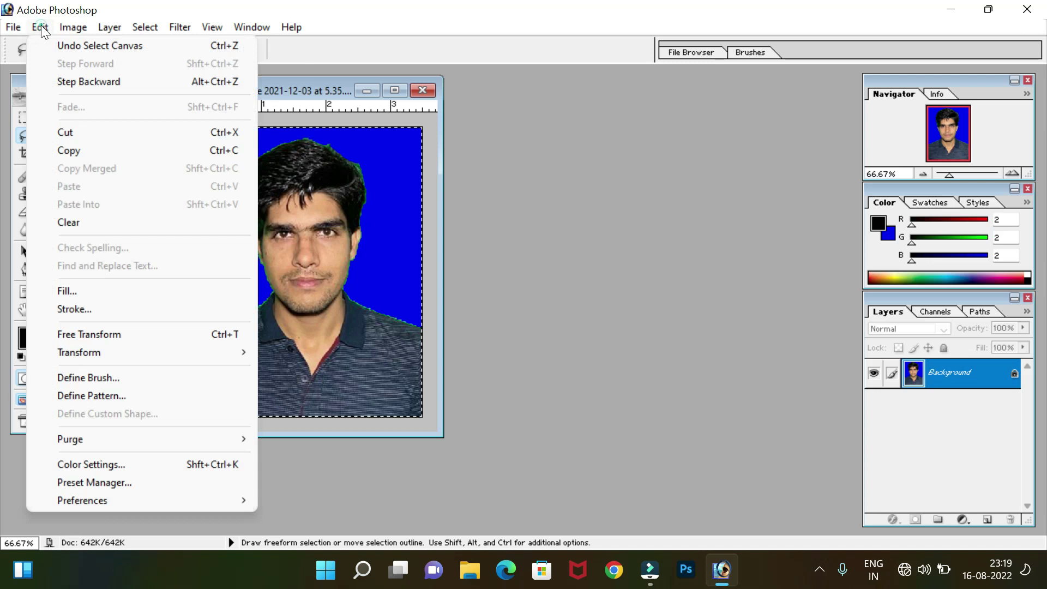
{"action": "left_click", "coordinate": [80, 308]}
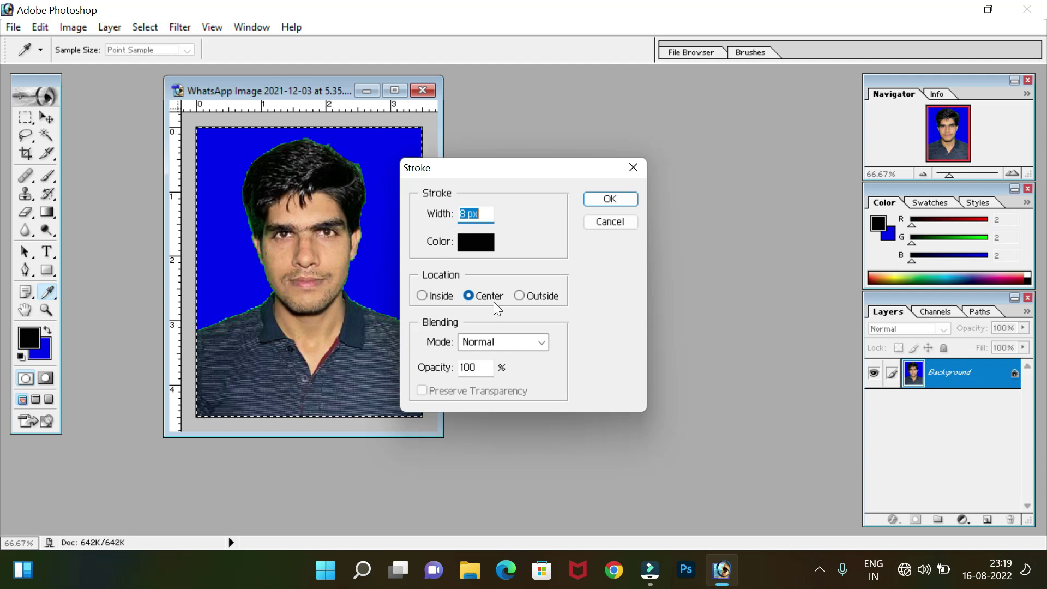
{"action": "left_click", "coordinate": [609, 199]}
{"action": "key", "text": "ctrl+d"}
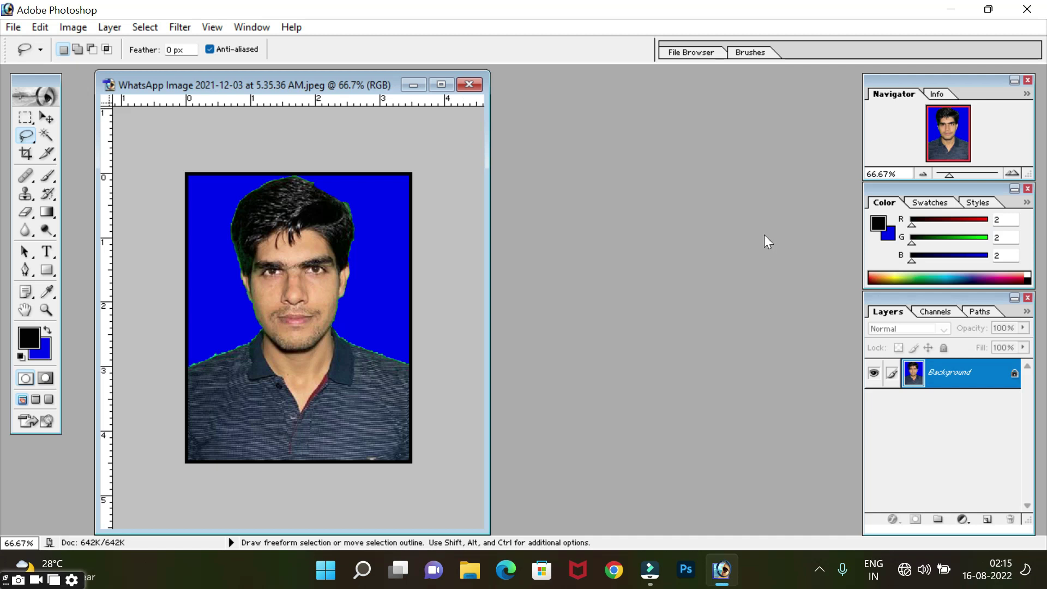
{"action": "left_click", "coordinate": [13, 27]}
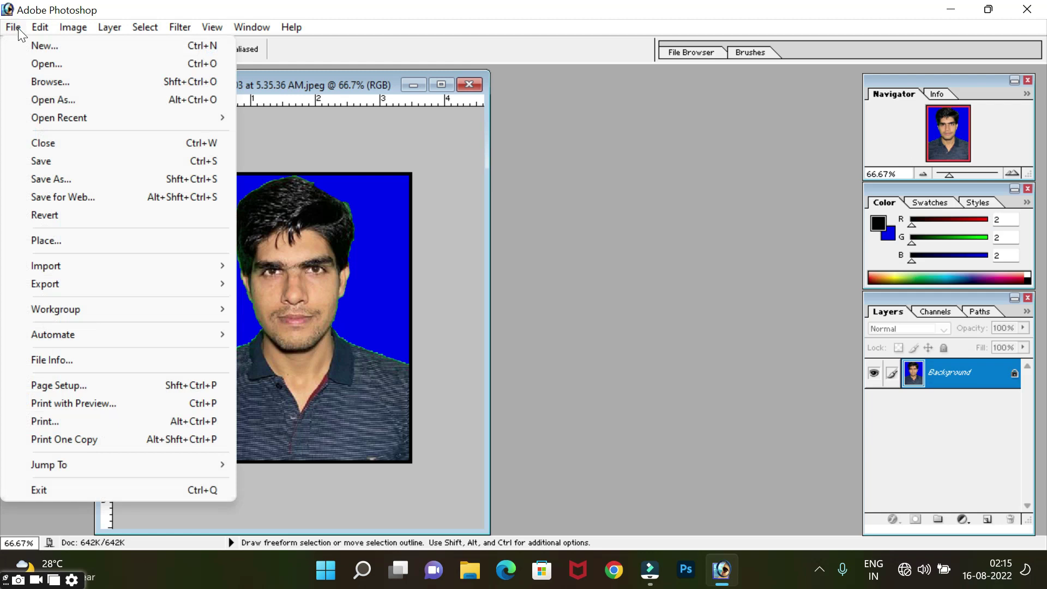
{"action": "left_click", "coordinate": [31, 47]}
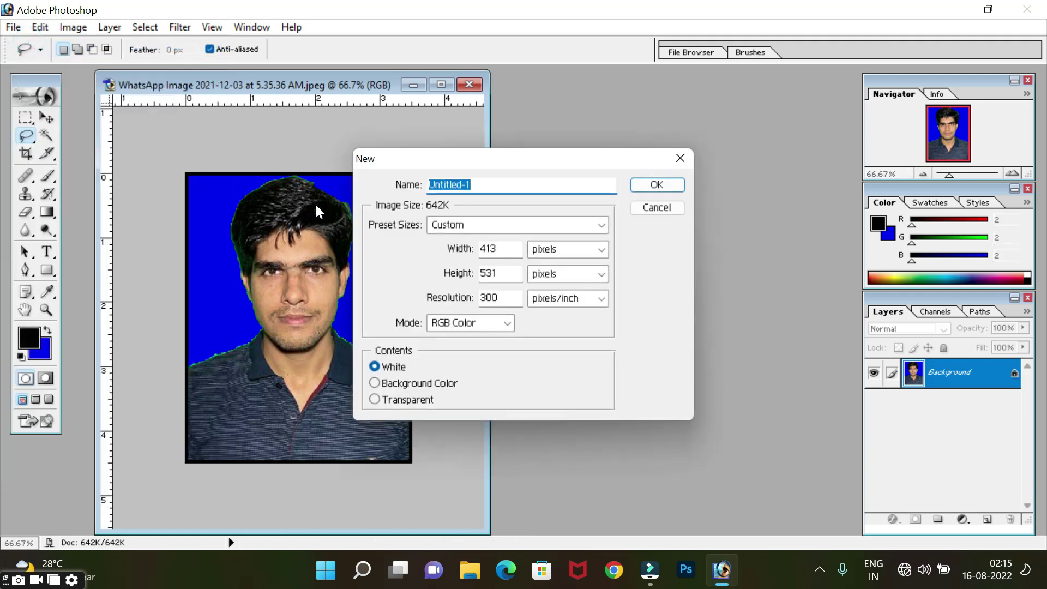
Create a blank A4 document (210×297 mm, 300 ppi) and place it beside the photo.
{"action": "left_click", "coordinate": [478, 224]}
{"action": "left_click", "coordinate": [461, 361]}
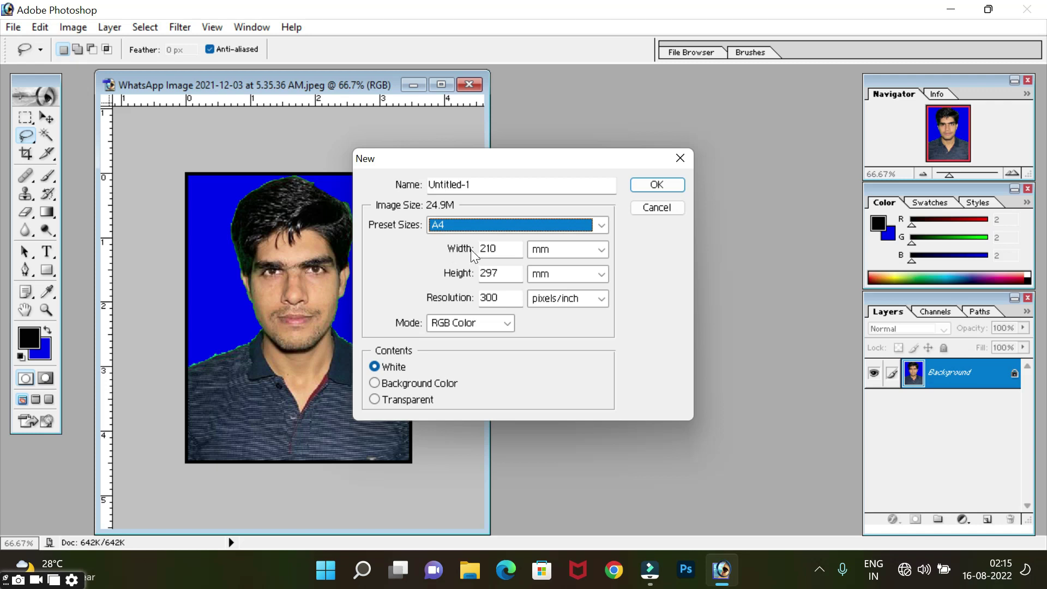
{"action": "left_click", "coordinate": [657, 186]}
{"action": "mouse_move", "coordinate": [238, 83]}
{"action": "left_mouse_down"}
{"action": "mouse_move", "coordinate": [543, 121]}
{"action": "mouse_move", "coordinate": [674, 93]}
{"action": "left_mouse_up"}
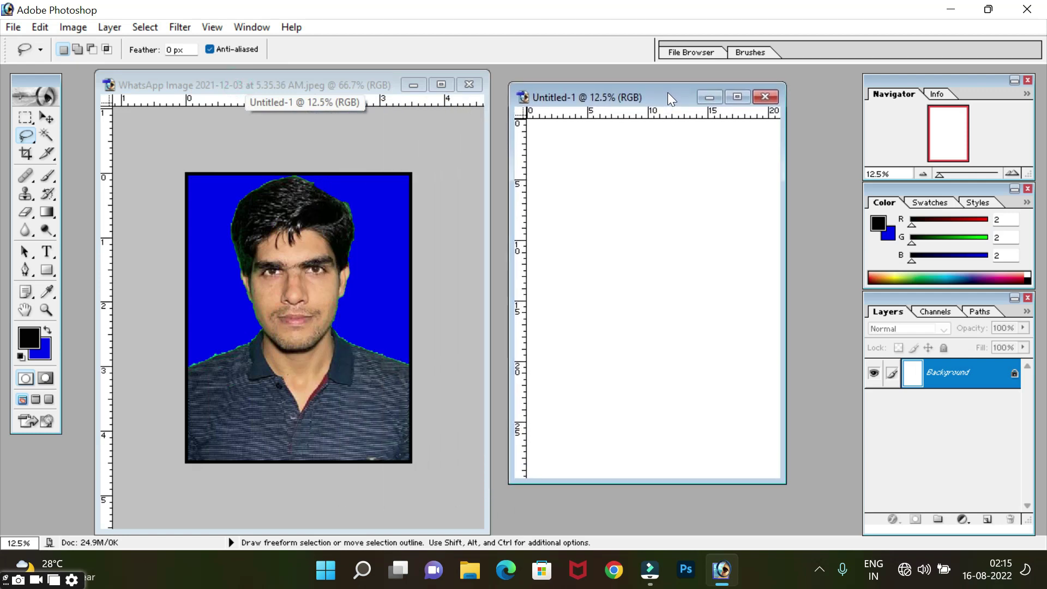
Add a top horizontal guide and a vertical margin guide to the enlarged A4 page.
{"action": "left_click_drag", "start_coordinate": [784, 487], "coordinate": [821, 523]}
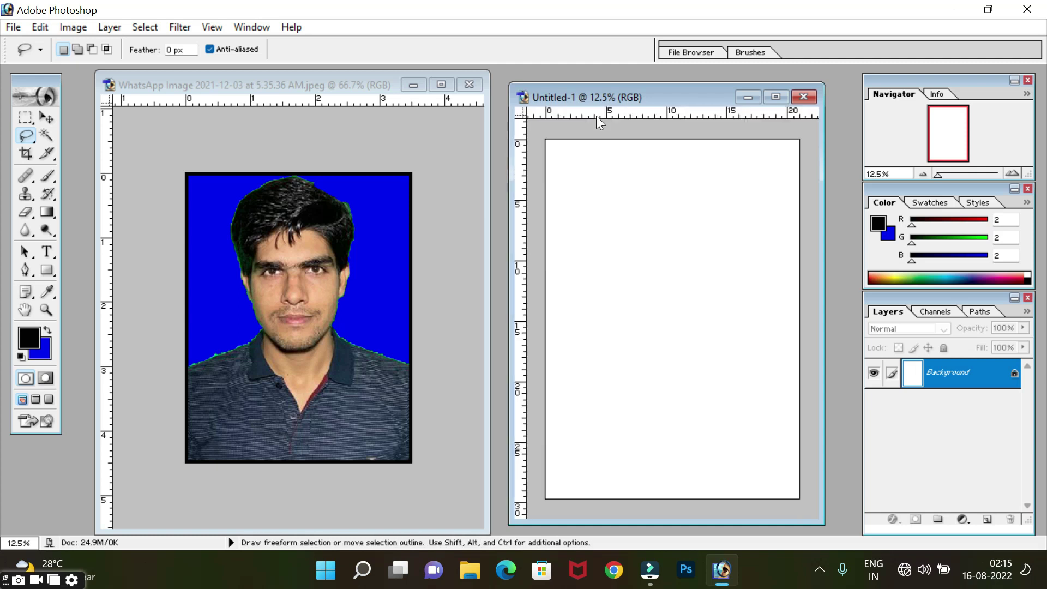
{"action": "left_click_drag", "start_coordinate": [596, 115], "coordinate": [597, 148]}
{"action": "left_click_drag", "start_coordinate": [523, 244], "coordinate": [788, 288]}
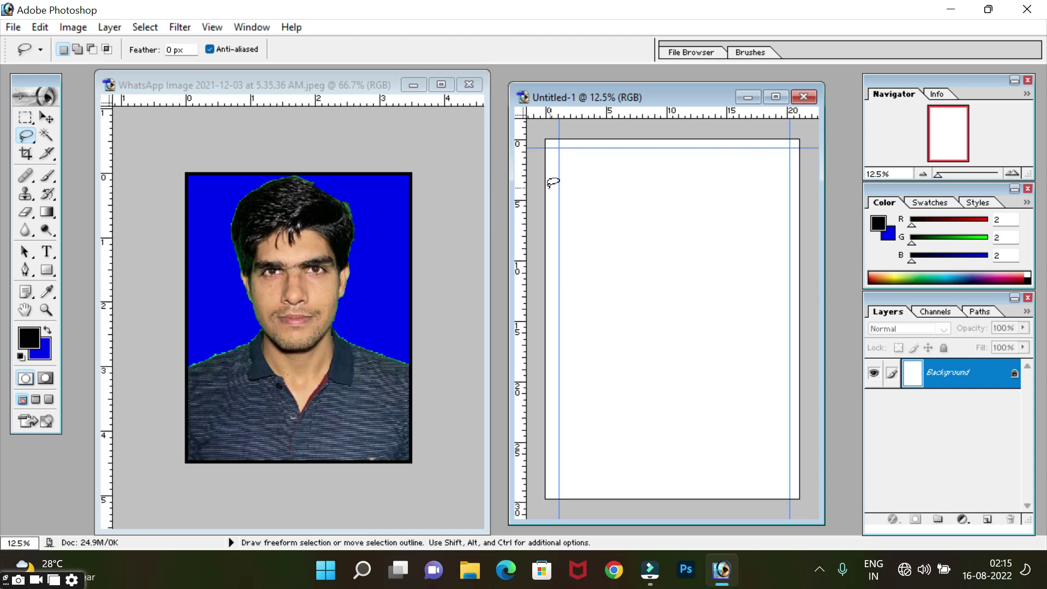
{"action": "left_click", "coordinate": [289, 226]}
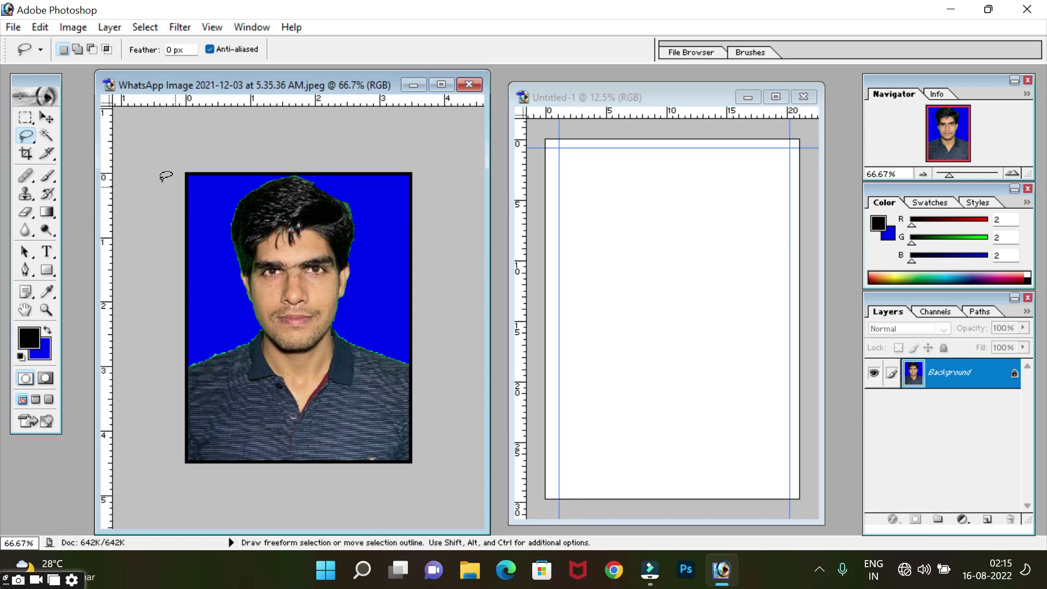
{"action": "left_click", "coordinate": [45, 117]}
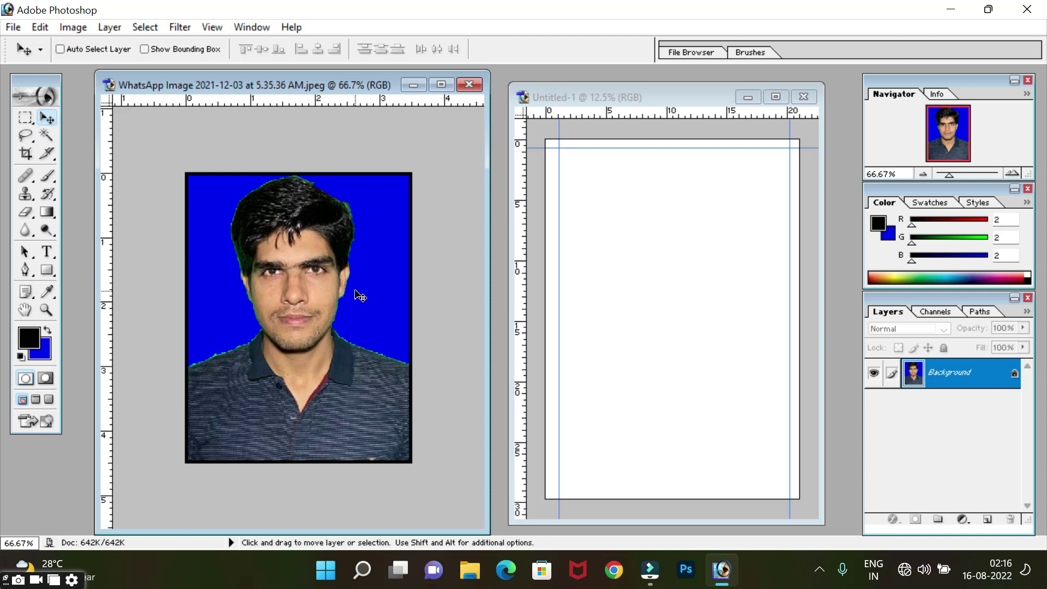
Drag the passport photo onto the A4 page, then undo the drop.
{"action": "left_click_drag", "start_coordinate": [355, 292], "coordinate": [638, 295]}
{"action": "left_click_drag", "start_coordinate": [638, 295], "coordinate": [655, 296]}
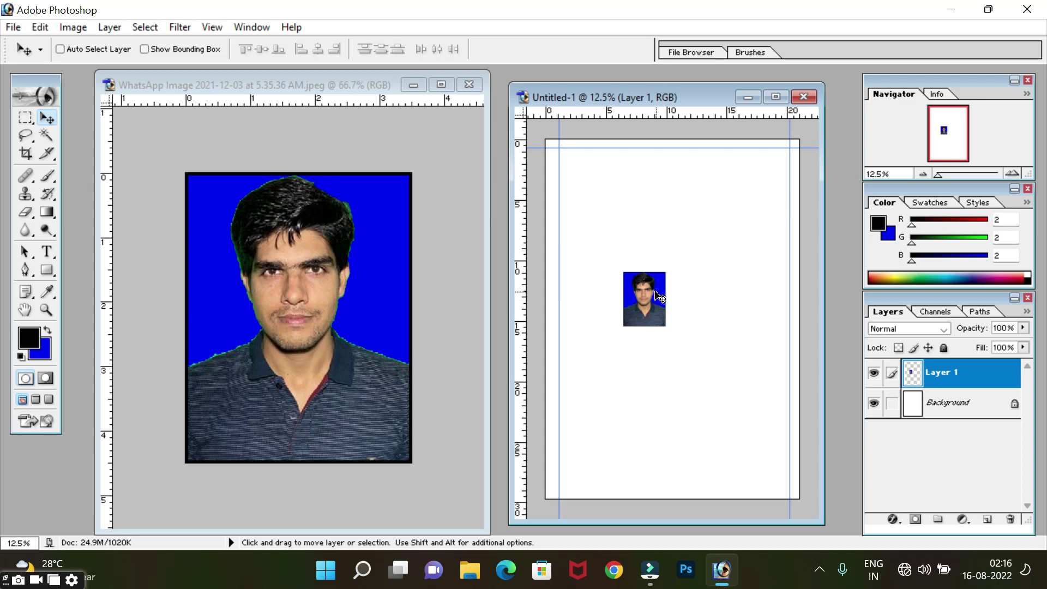
{"action": "key", "text": "ctrl+z"}
Paste the photo into the A4 page's top-left guide corner and close the original unsaved.
{"action": "left_click", "coordinate": [339, 289]}
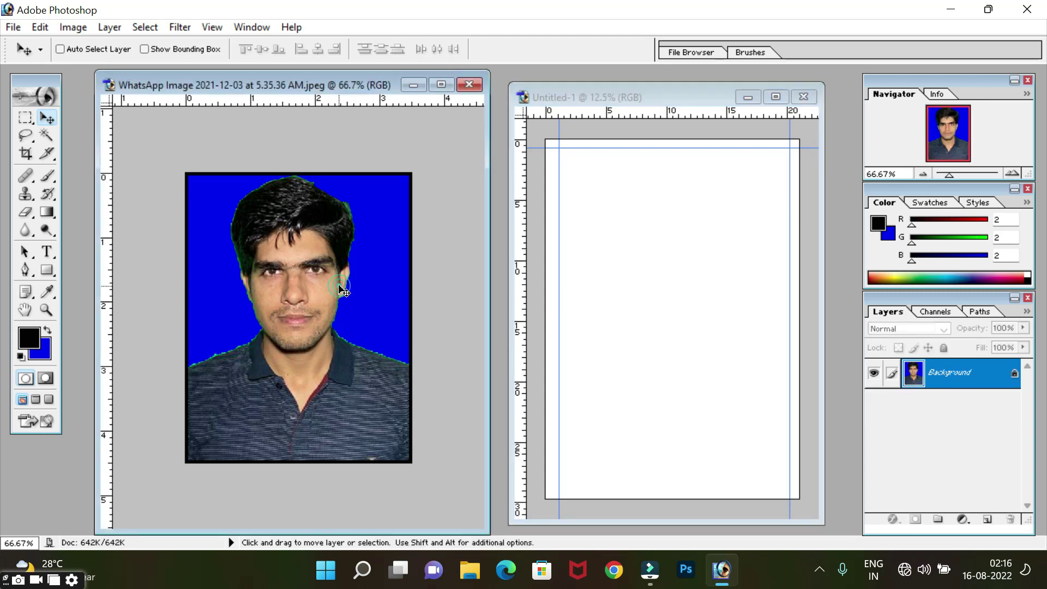
{"action": "key", "text": "ctrl+a"}
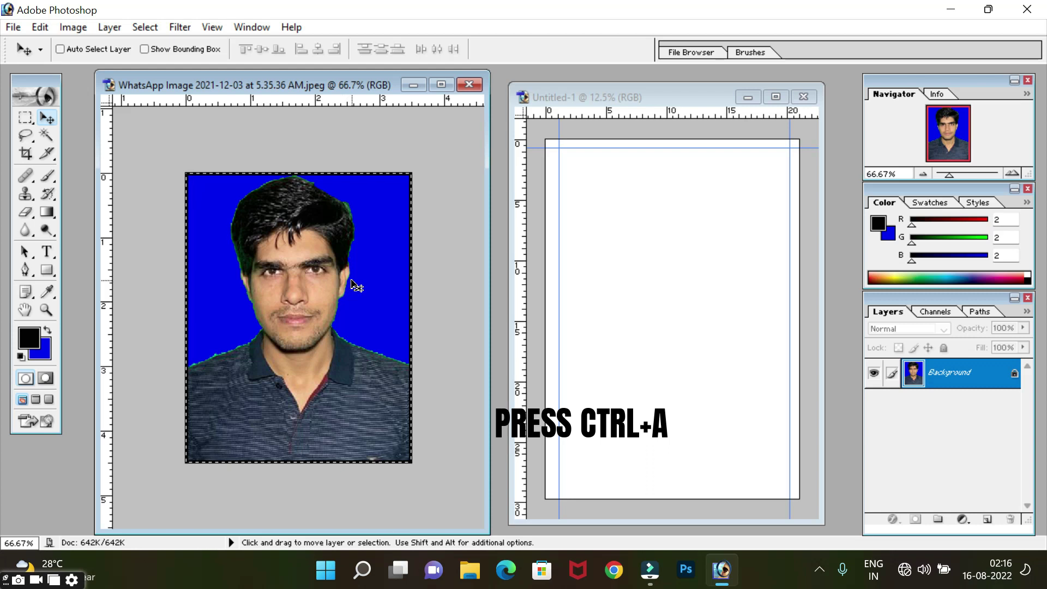
{"action": "key", "text": "ctrl+c"}
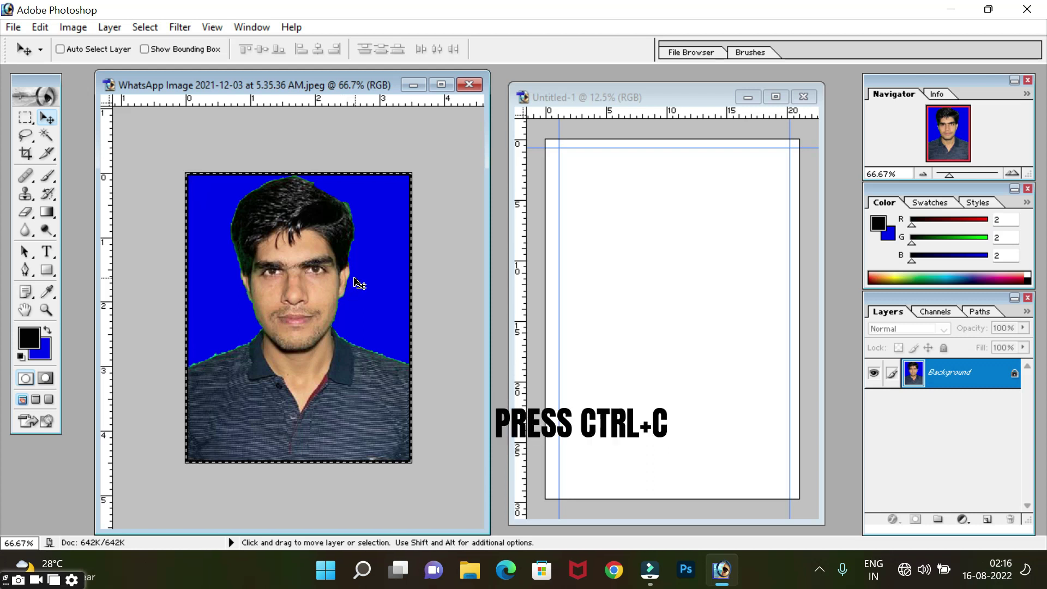
{"action": "left_click", "coordinate": [573, 287]}
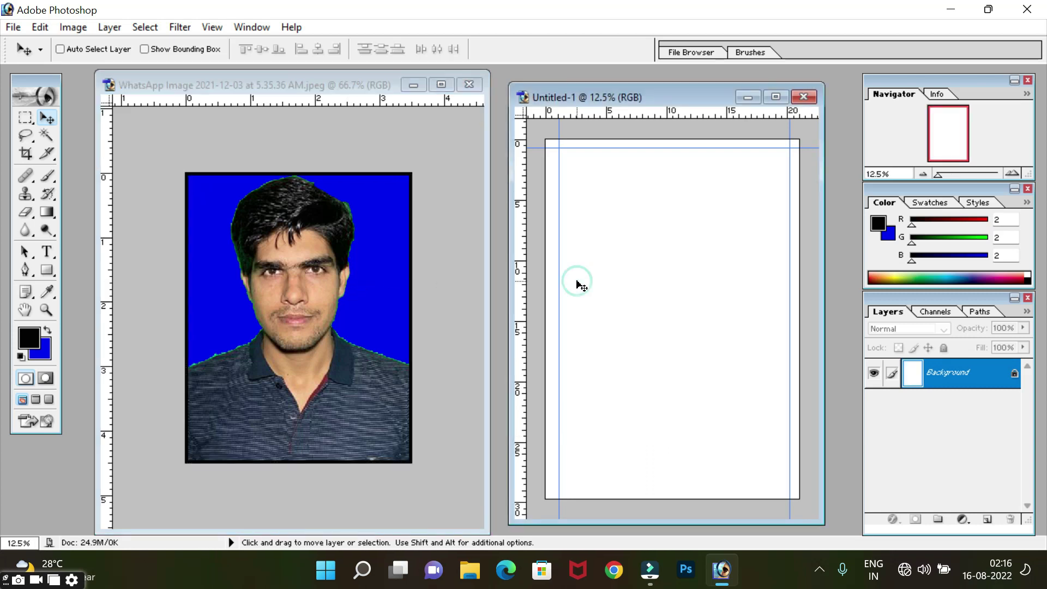
{"action": "key", "text": "ctrl+v"}
{"action": "left_click_drag", "start_coordinate": [663, 315], "coordinate": [579, 179]}
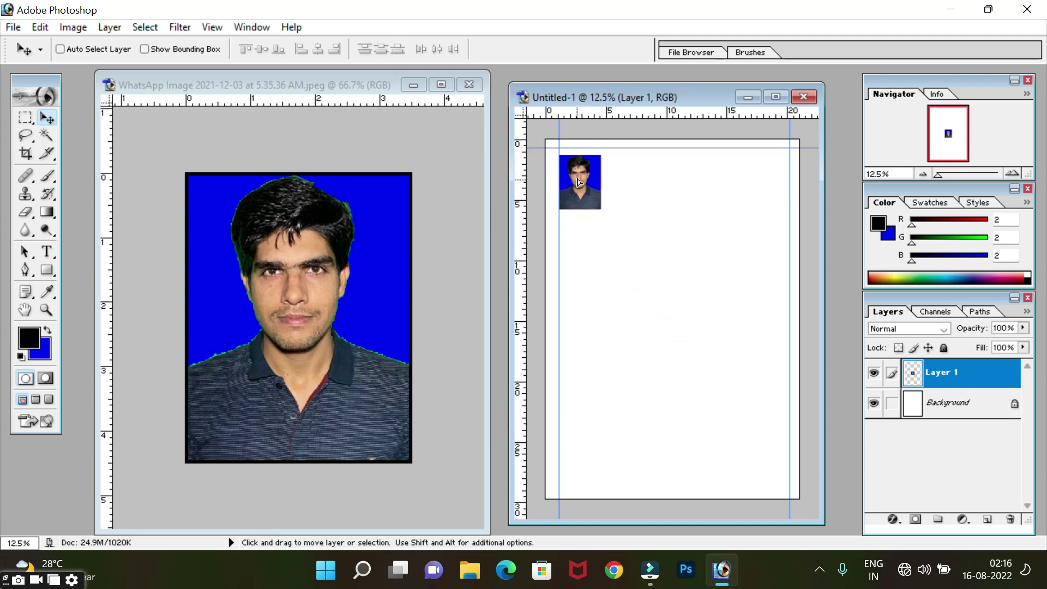
{"action": "left_click", "coordinate": [476, 84]}
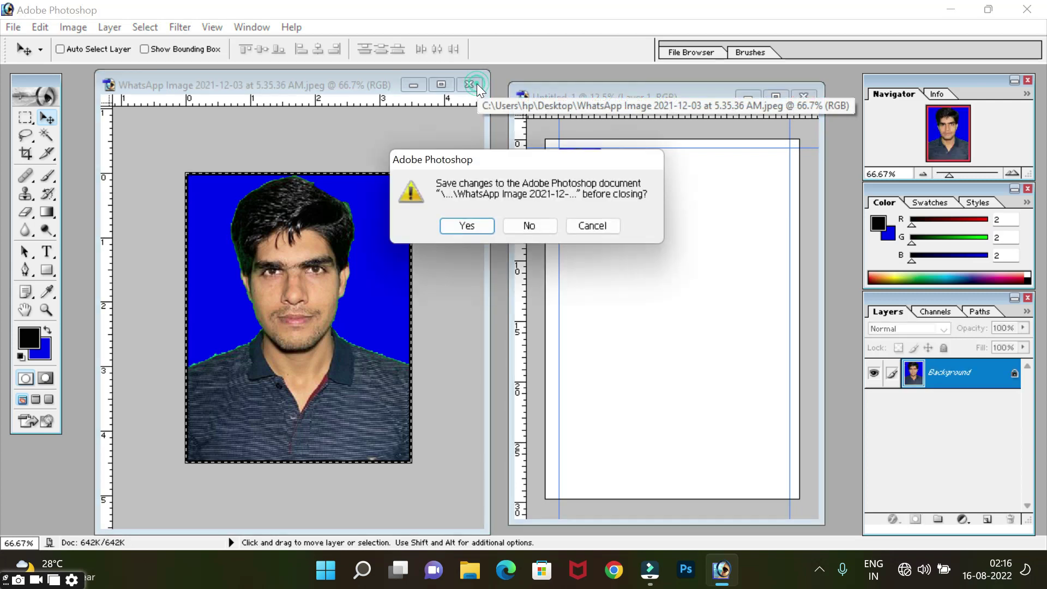
{"action": "left_click", "coordinate": [530, 226]}
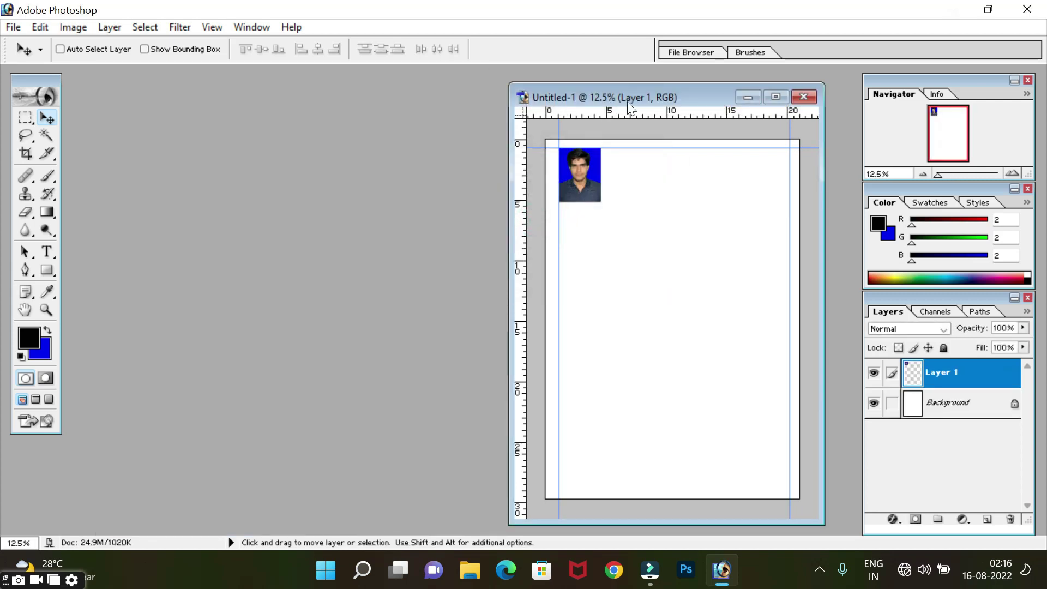
Alt-drag copies of the photo rightward into a row of five, adjusting the right guide.
{"action": "left_click_drag", "start_coordinate": [636, 89], "coordinate": [447, 83]}
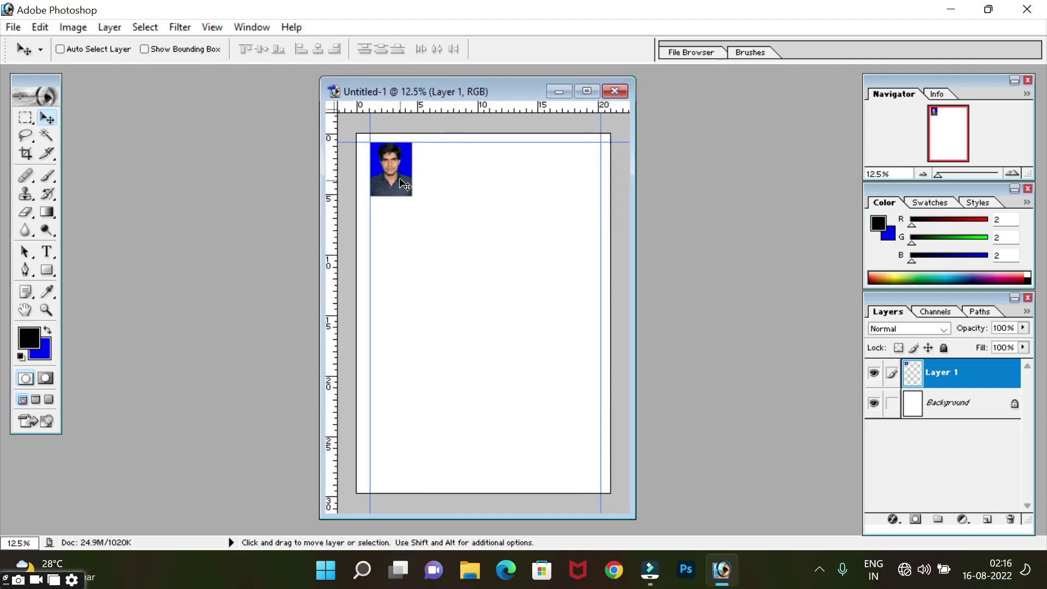
{"action": "key", "text": "alt"}
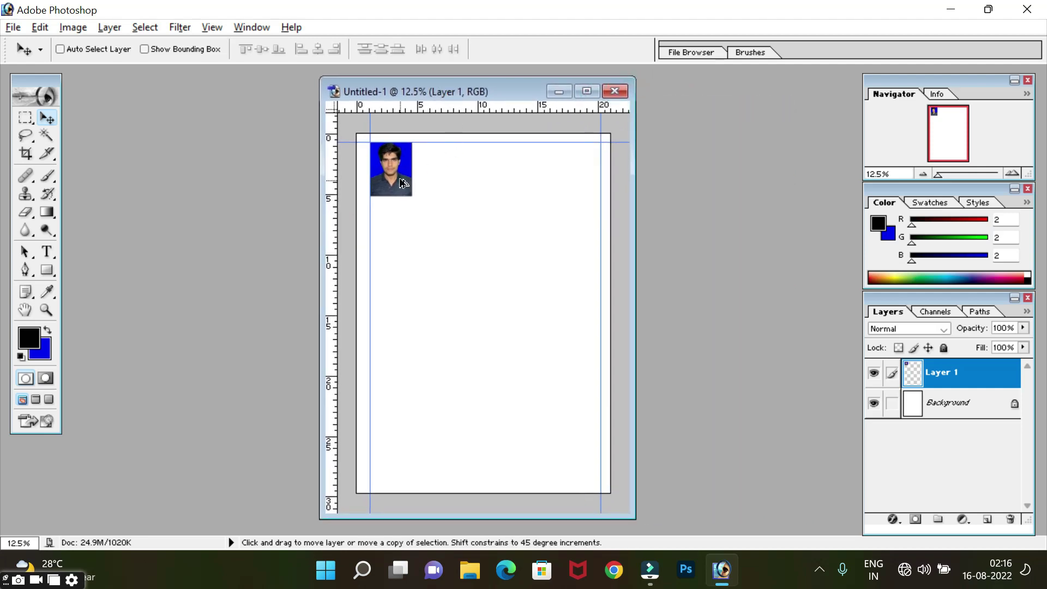
{"action": "left_click_drag", "start_coordinate": [403, 182], "coordinate": [446, 188]}
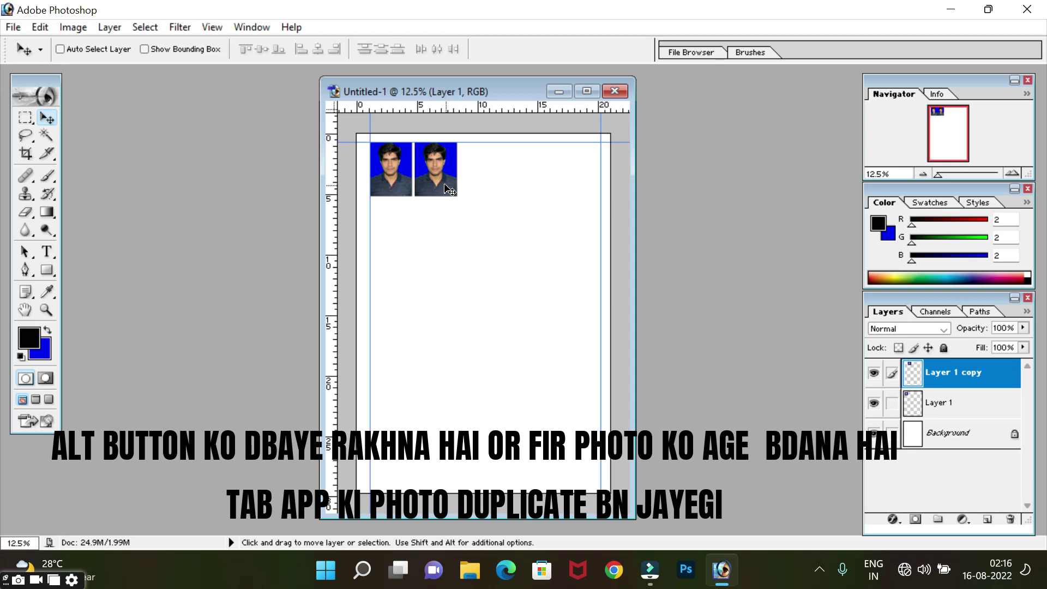
{"action": "left_click_drag", "start_coordinate": [445, 188], "coordinate": [492, 191]}
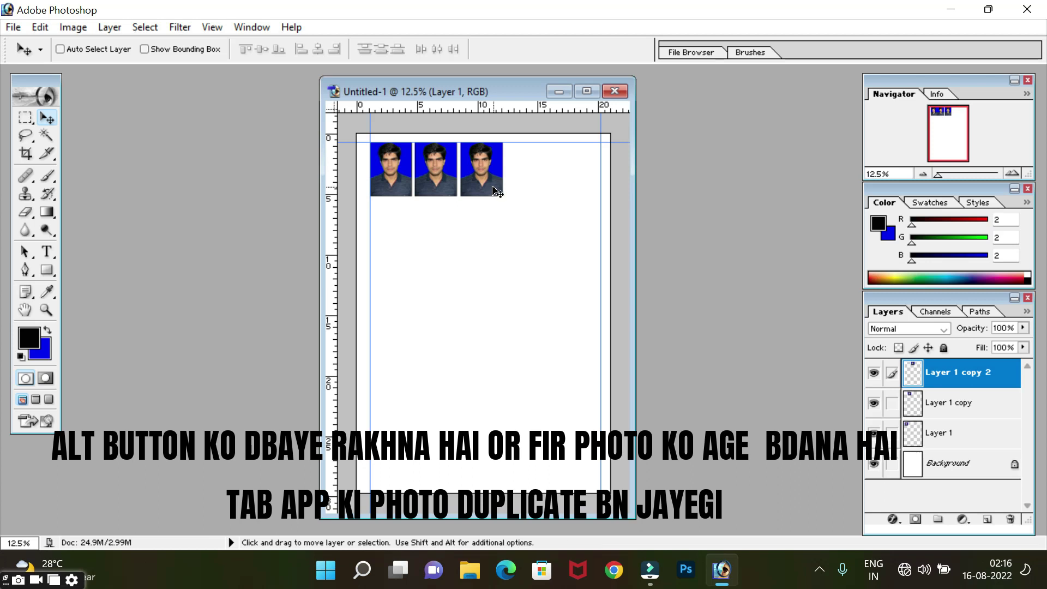
{"action": "key", "text": "alt"}
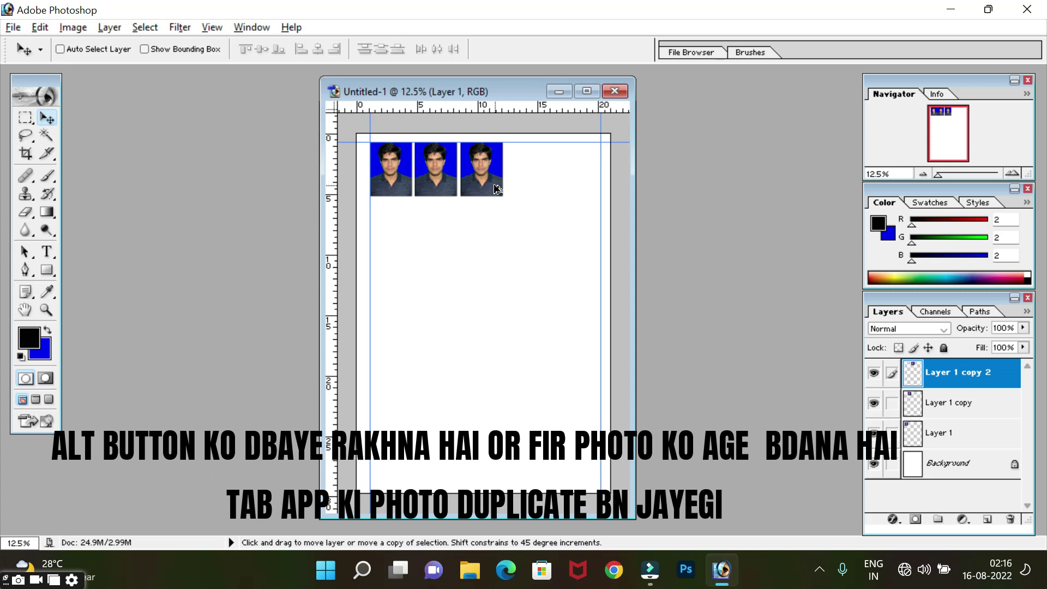
{"action": "left_click_drag", "start_coordinate": [496, 190], "coordinate": [542, 194]}
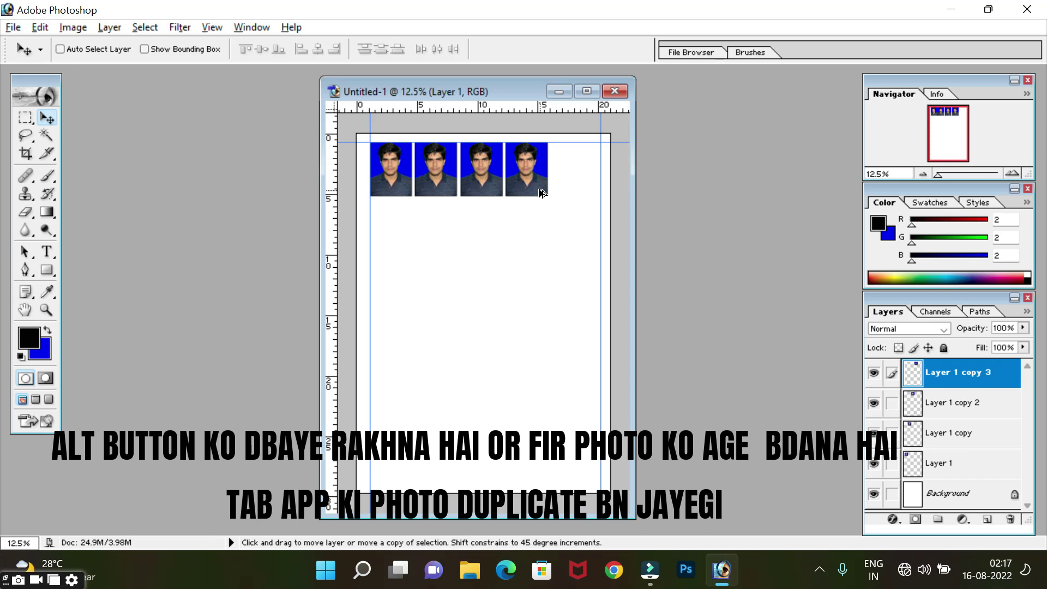
{"action": "left_click_drag", "start_coordinate": [541, 194], "coordinate": [586, 197]}
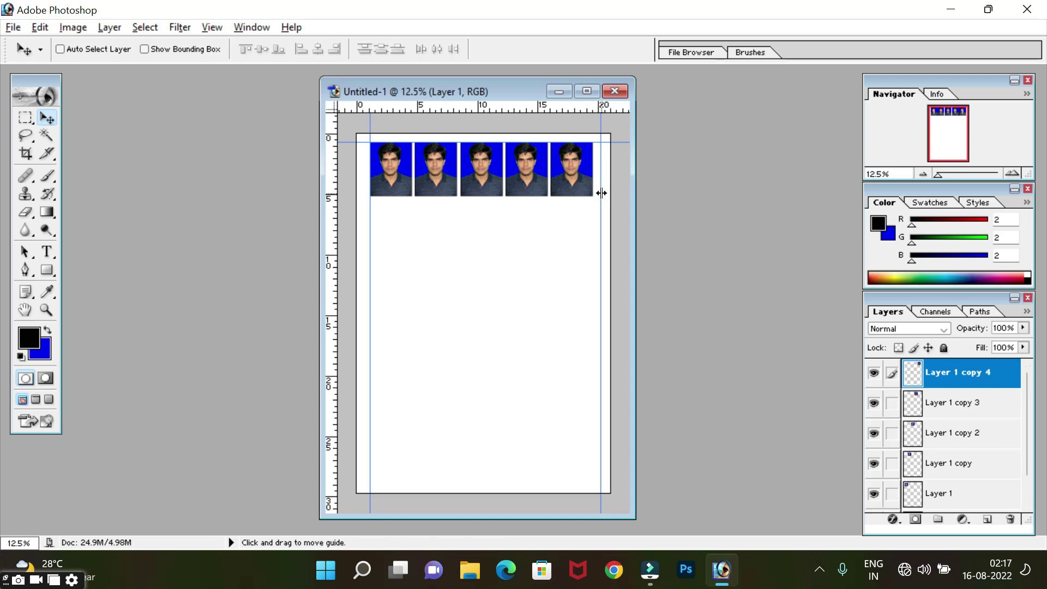
{"action": "left_click_drag", "start_coordinate": [599, 192], "coordinate": [593, 195]}
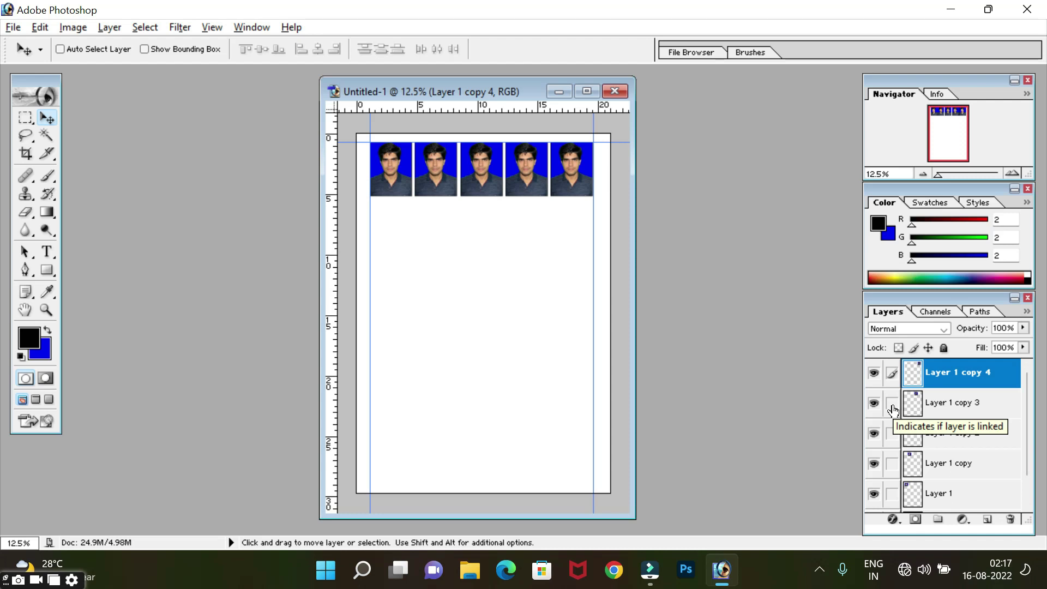
Link Layer 1 and its three copies to the top photo layer and merge them.
{"action": "left_click", "coordinate": [892, 403]}
{"action": "left_click", "coordinate": [892, 434]}
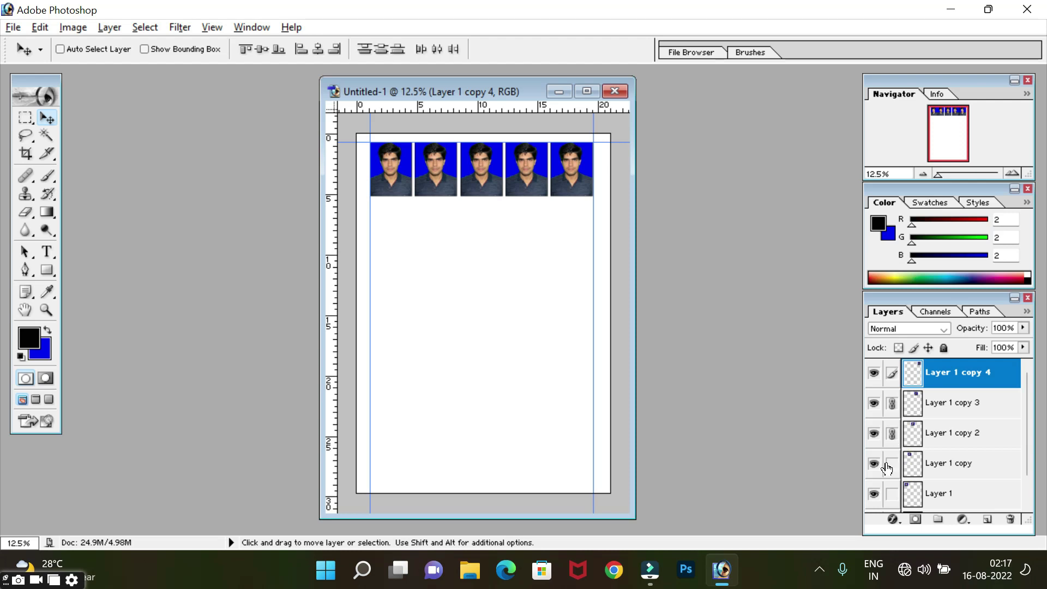
{"action": "left_click", "coordinate": [891, 464]}
{"action": "left_click", "coordinate": [893, 493]}
{"action": "scroll", "coordinate": [965, 433], "scroll_direction": "down", "scroll_amount": 1}
{"action": "scroll", "coordinate": [965, 433], "scroll_direction": "up", "scroll_amount": 1}
{"action": "key", "text": "ctrl+e"}
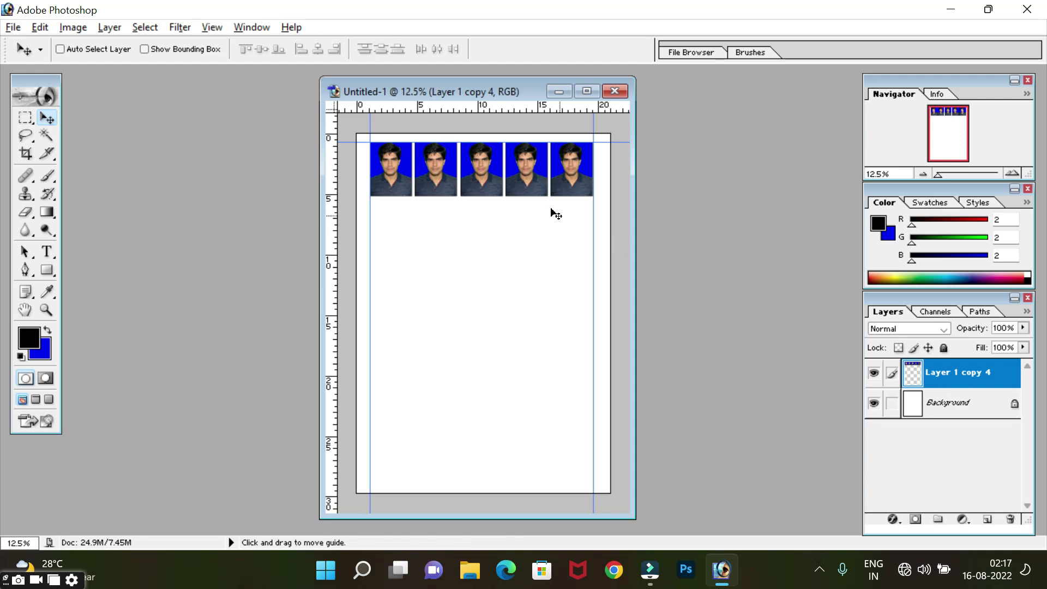
{"action": "key", "text": "alt"}
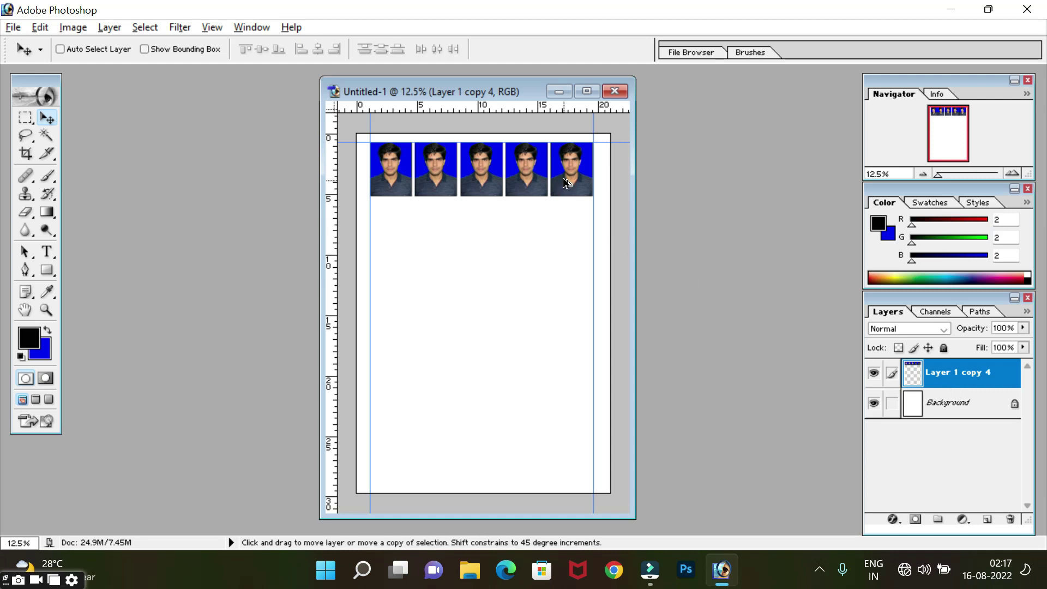
Alt-drag copies of the five-photo row downward, stacking new rows beneath the original.
{"action": "left_click_drag", "start_coordinate": [564, 182], "coordinate": [568, 241]}
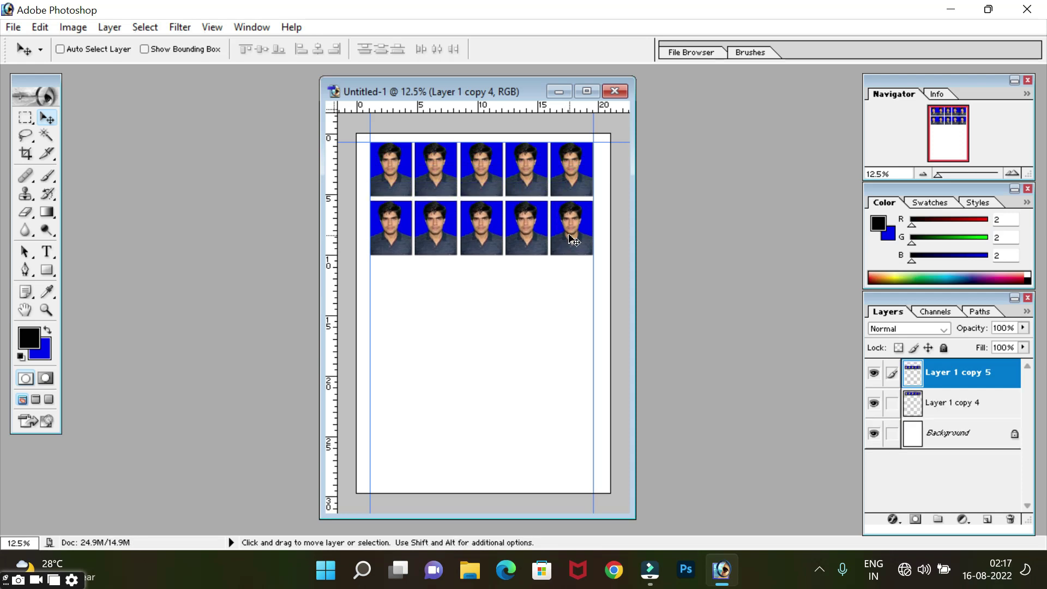
{"action": "key", "text": "alt"}
{"action": "left_click_drag", "start_coordinate": [569, 238], "coordinate": [565, 468]}
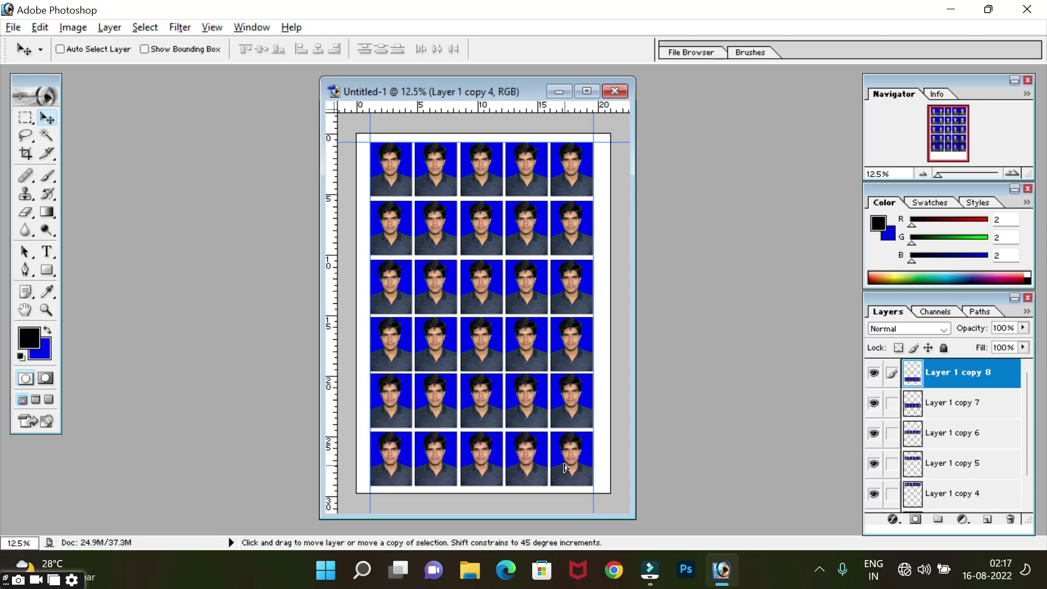
{"action": "left_click", "coordinate": [564, 468], "text": "alt"}
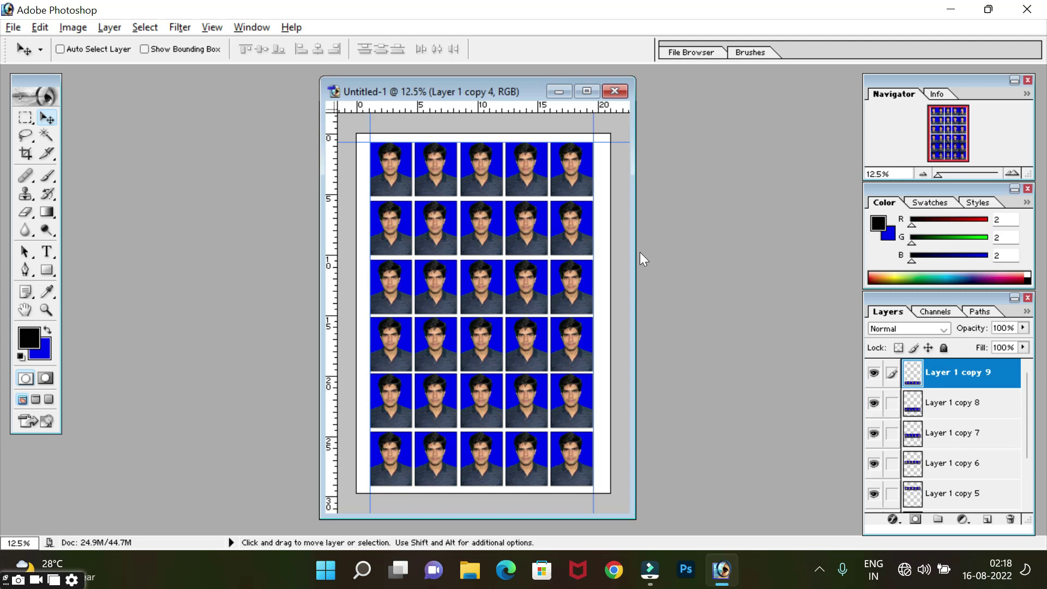
{"action": "key", "text": "ctrl+alt+p"}
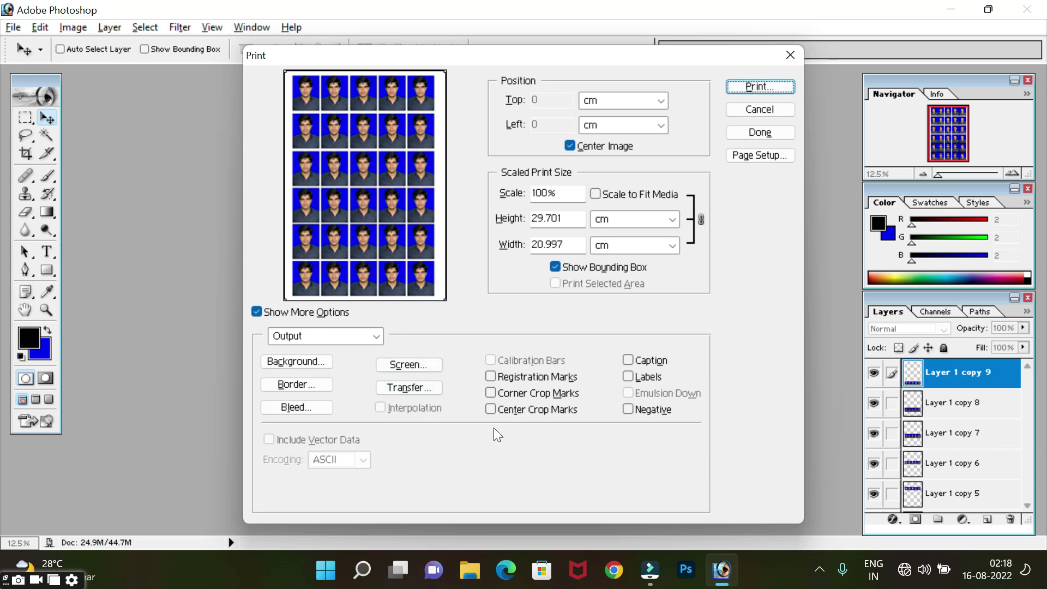
{"action": "left_click", "coordinate": [789, 56]}
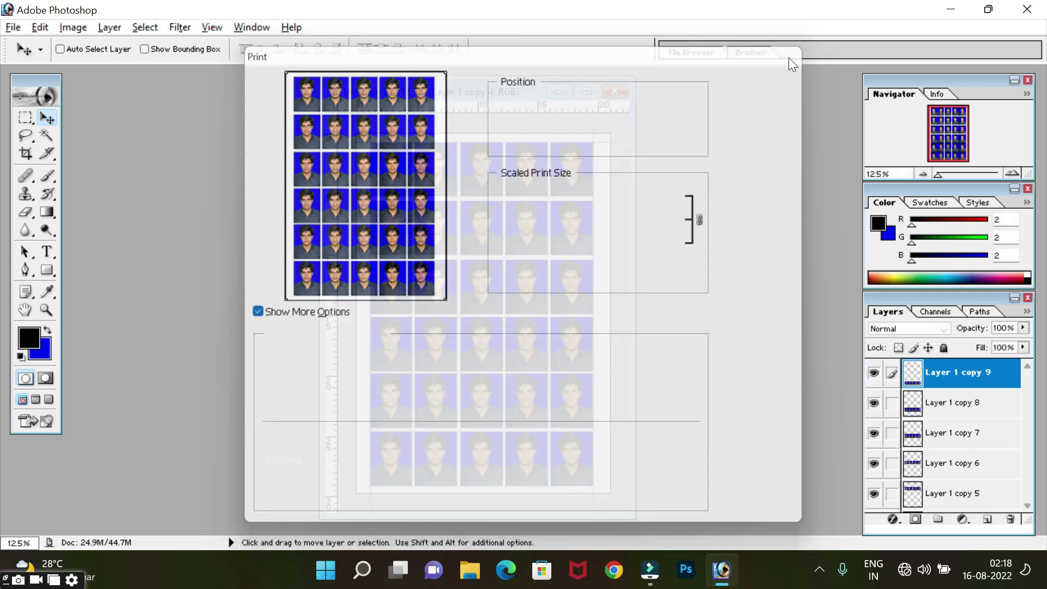